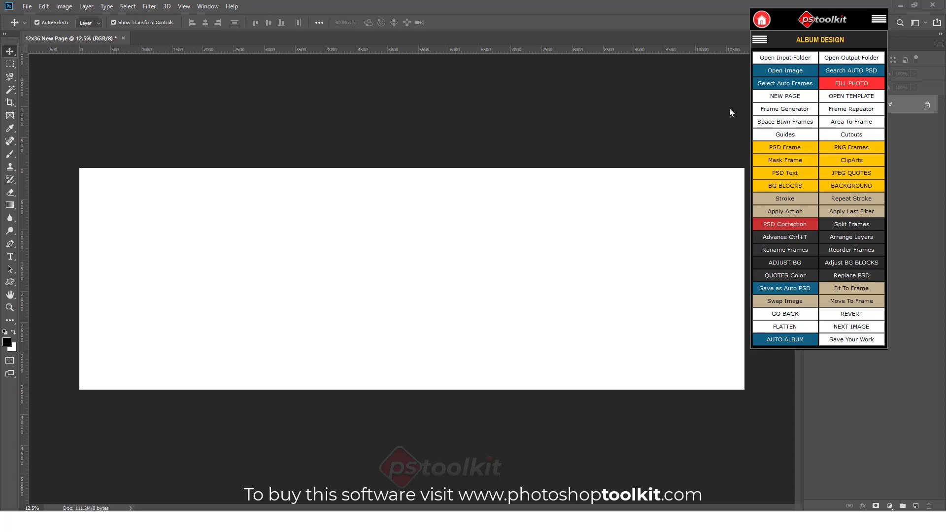
Select a full-height rectangular area about 4150 px wide at the left end of the page with the Rectangular Marquee tool
click(782, 112)
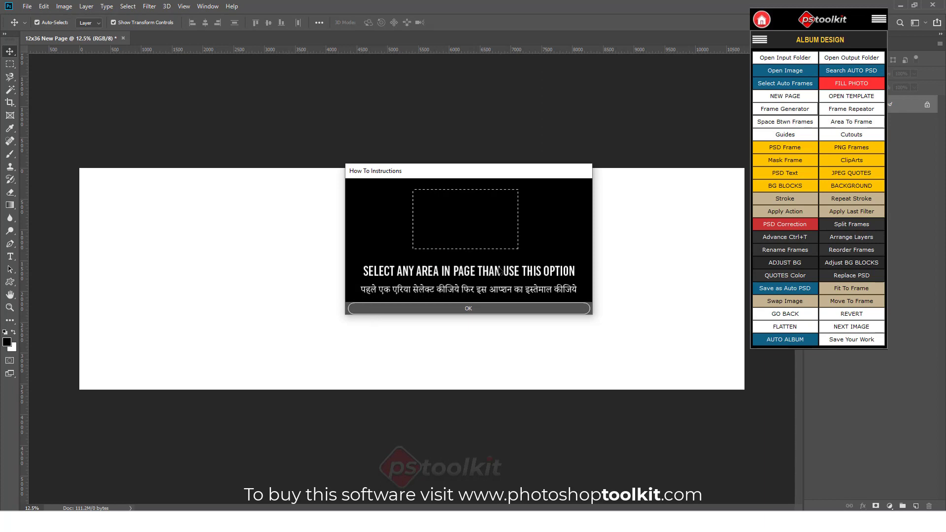
click(467, 307)
click(9, 64)
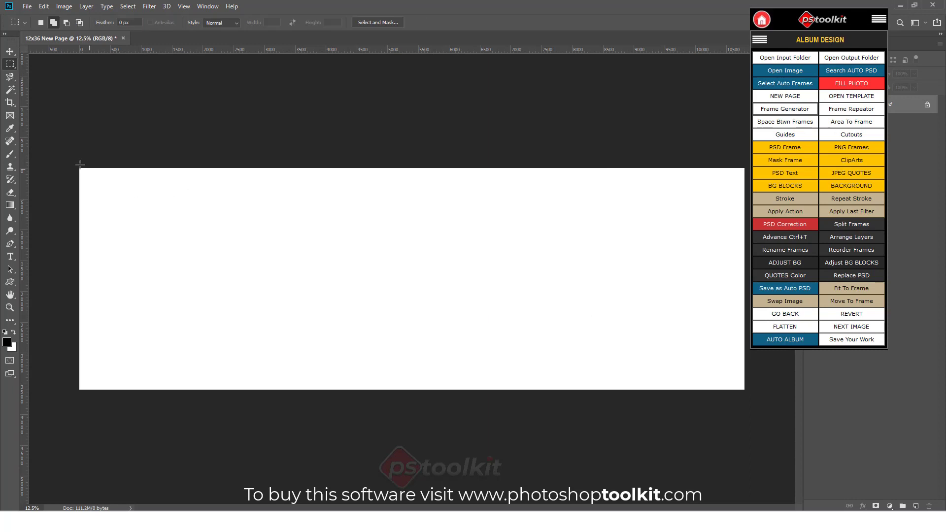
drag(80, 167, 337, 433)
Generate a single Normal Rectangle frame in the selected area with the Frame Generator's default settings
click(784, 110)
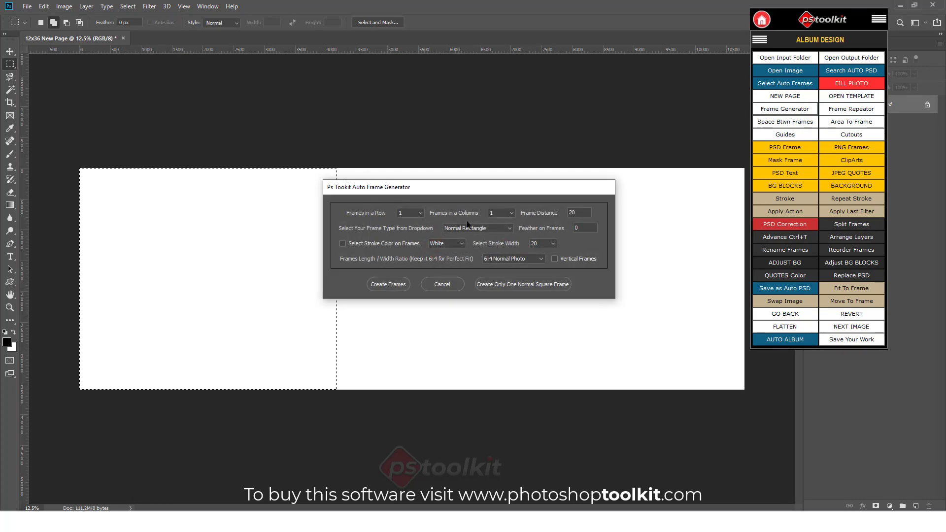
click(379, 284)
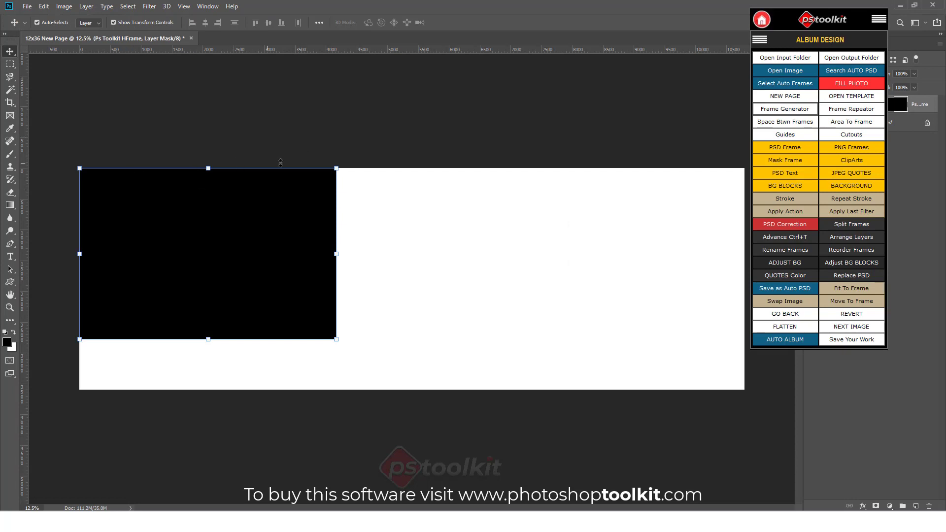
Undo the generated frame and toggle the transform controls off and on to check the selection outline
click(786, 315)
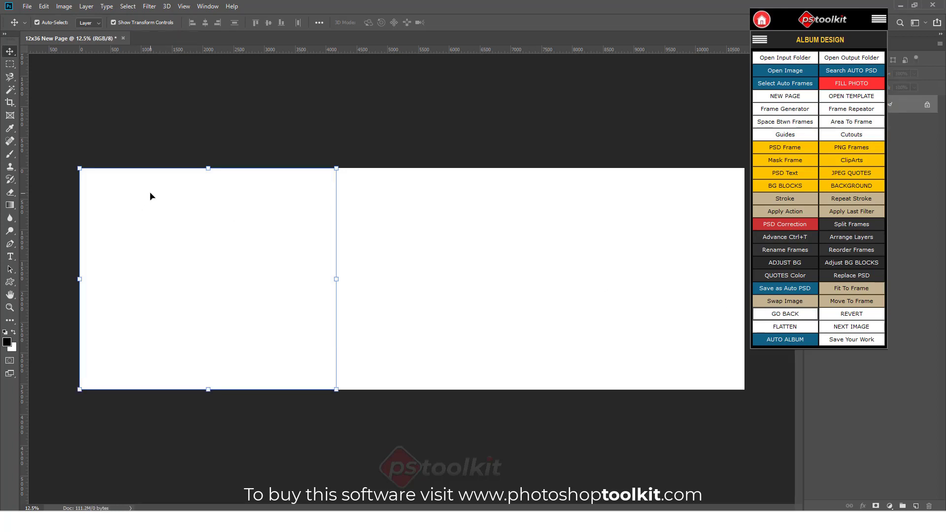
click(132, 23)
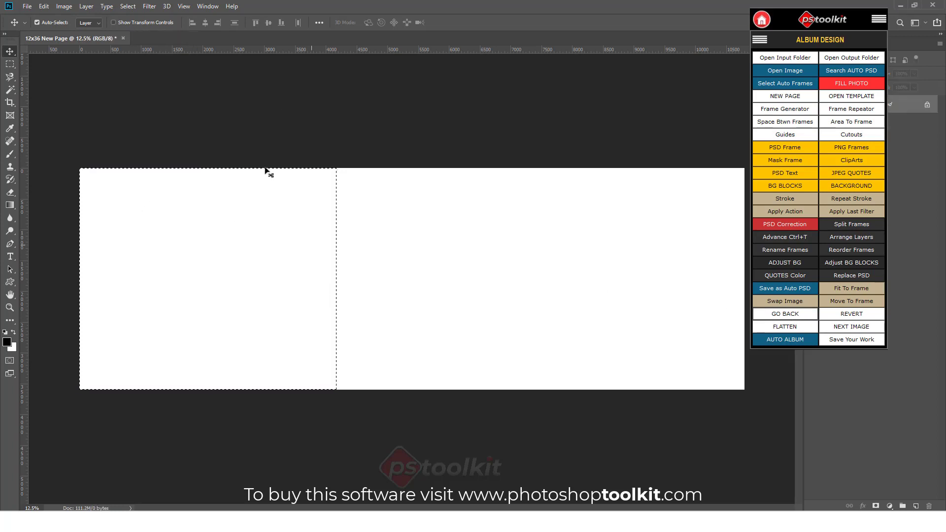
click(114, 22)
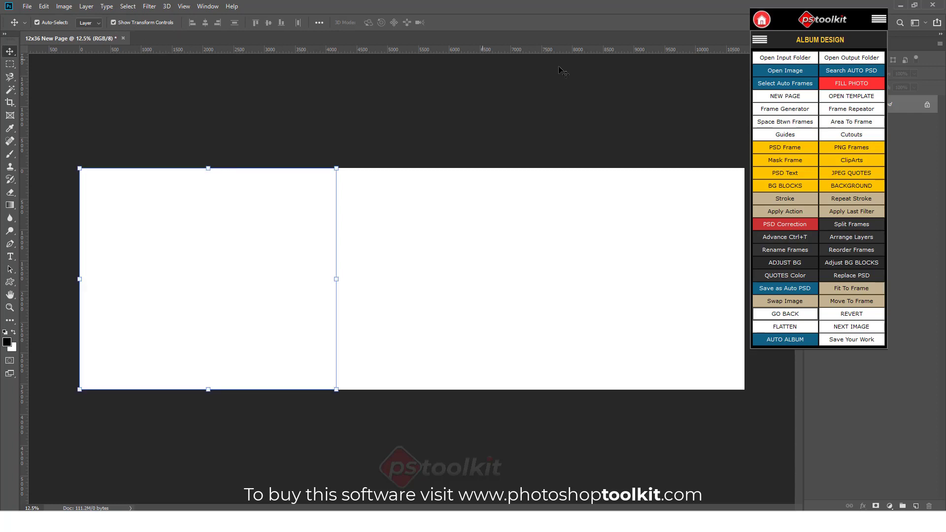
Generate a grid of Normal Rectangle frames in the selected area with 2 frames in a row and 2 in columns
click(784, 110)
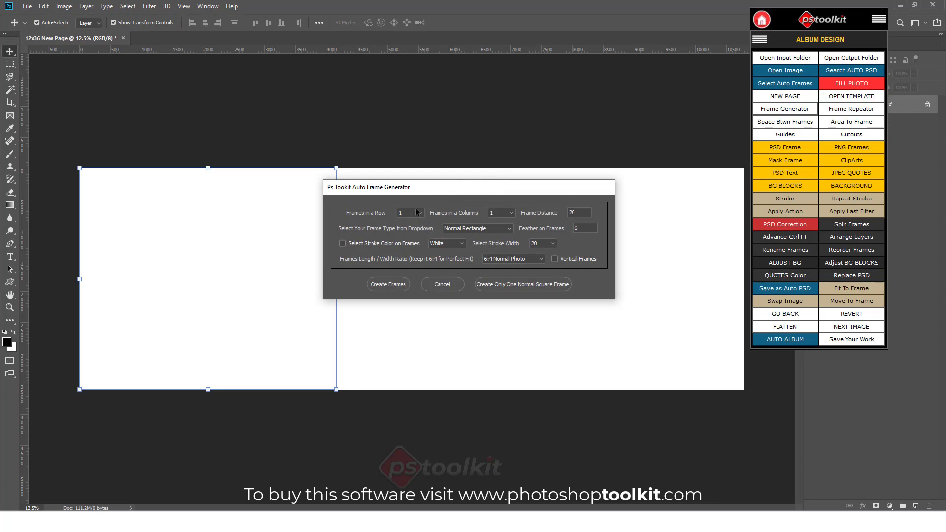
click(419, 213)
click(414, 229)
click(509, 212)
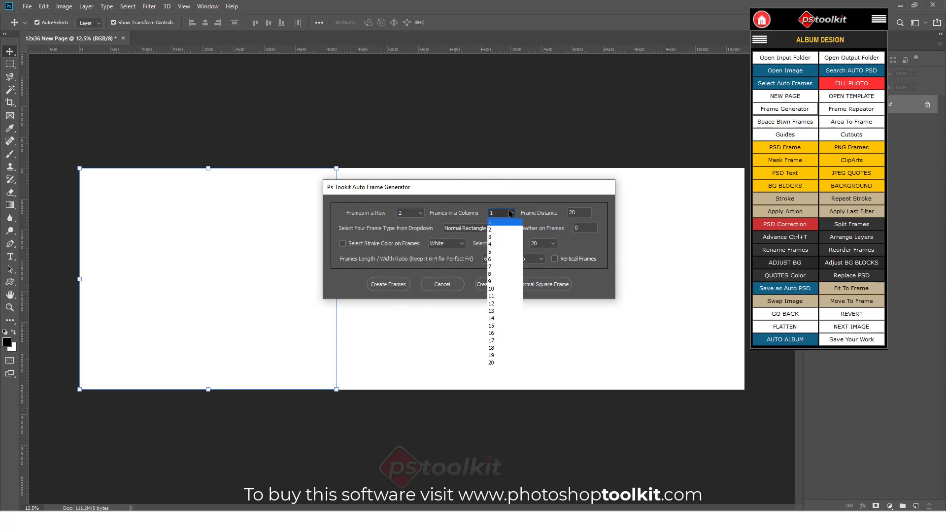
click(499, 230)
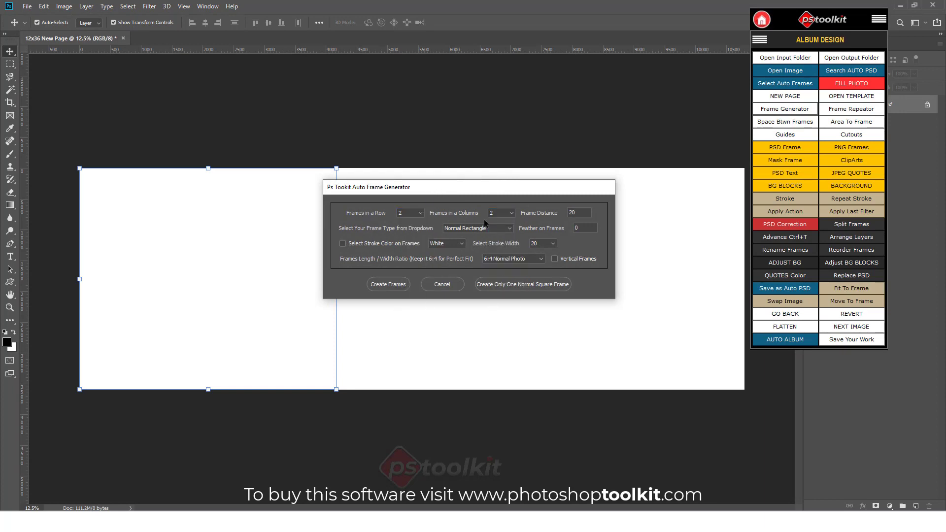
click(379, 284)
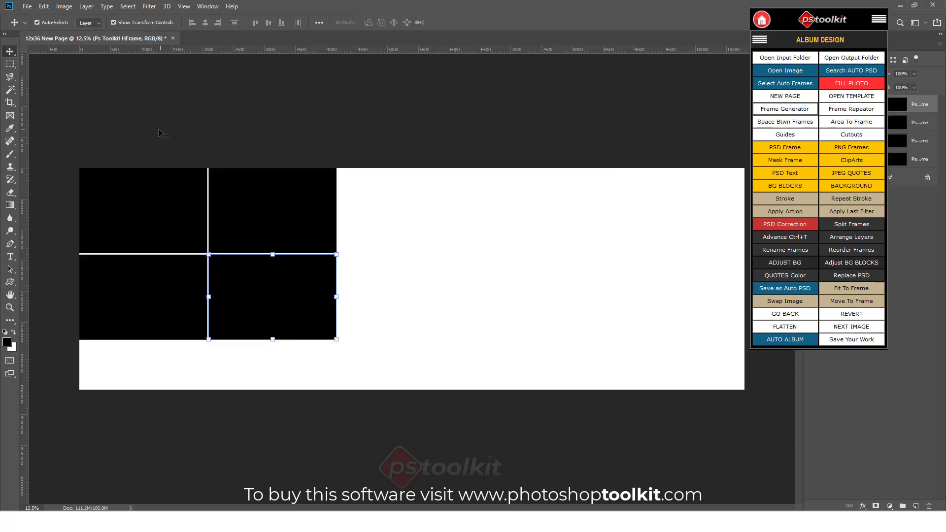
Move the four frames together diagonally toward the middle of the page, and undo both the move and the frame generation
drag(264, 258, 301, 260)
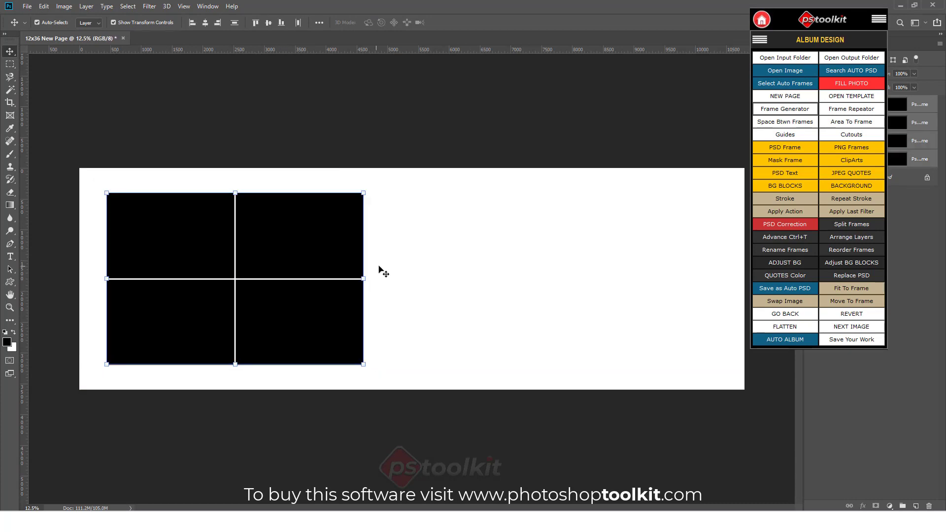
key(ctrl+z)
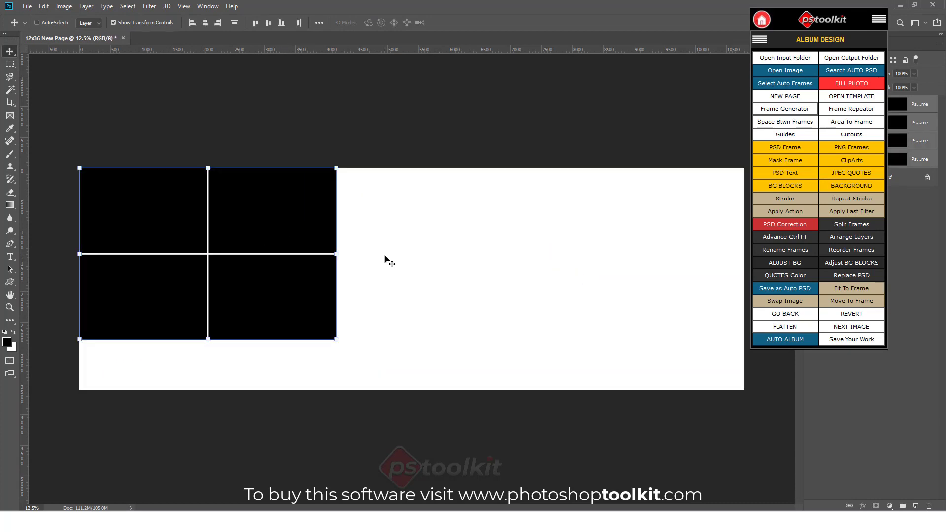
key(ctrl+z)
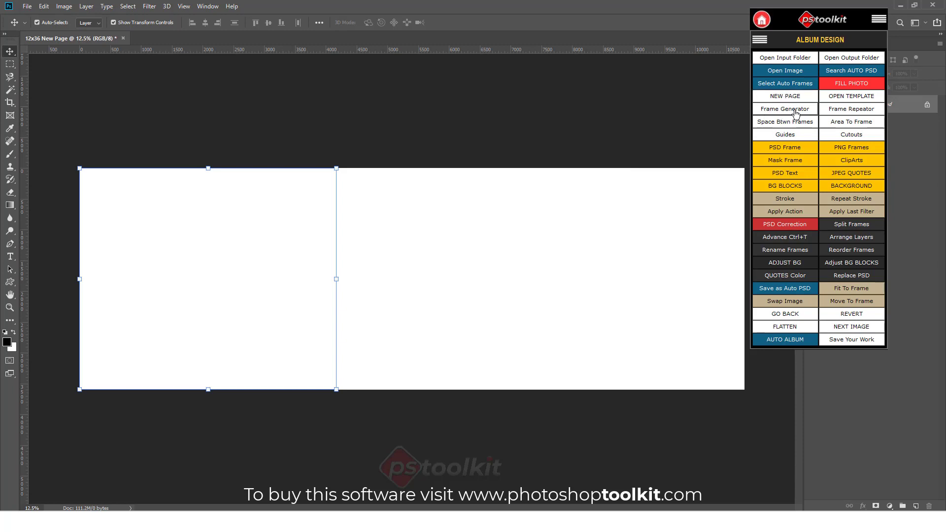
Generate 2-by-2 Normal Rectangle frames with a feather of 50 in the selected area, and undo them
click(796, 112)
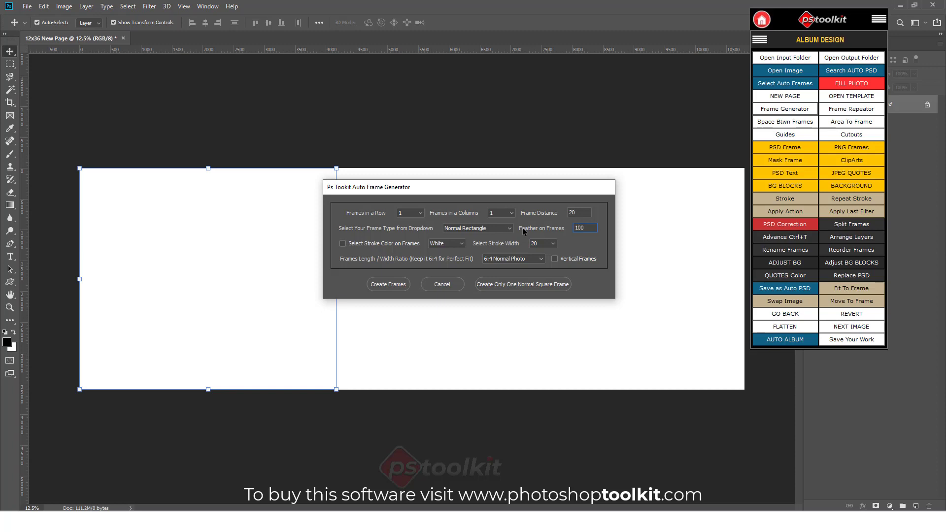
click(413, 211)
click(412, 230)
click(498, 213)
click(493, 230)
text(50)
click(391, 283)
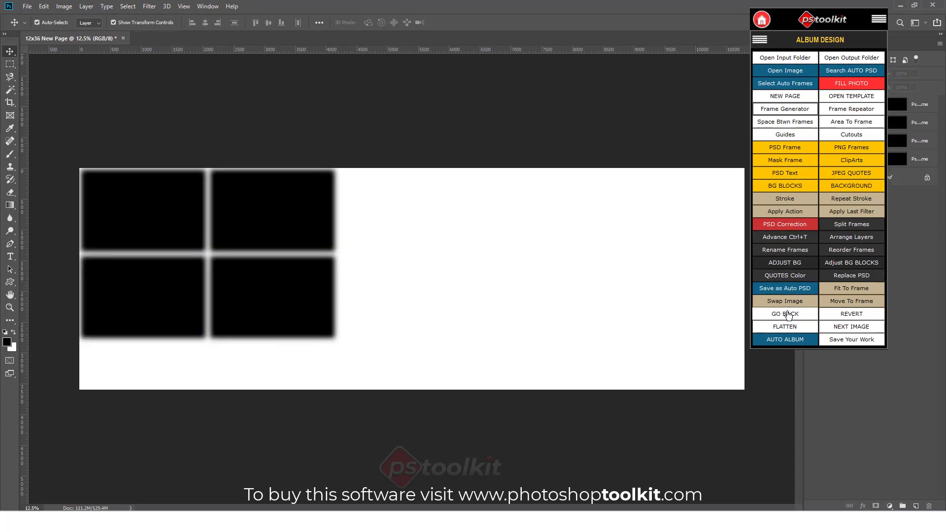
click(787, 315)
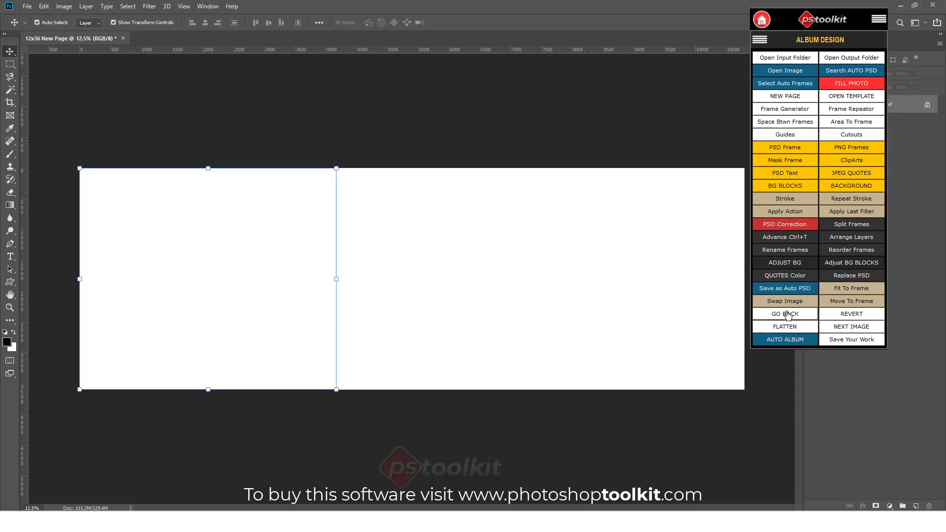
Generate 2-by-2 frames of type Ps Toolkit Shape 20 in the selected area, and undo them
click(784, 112)
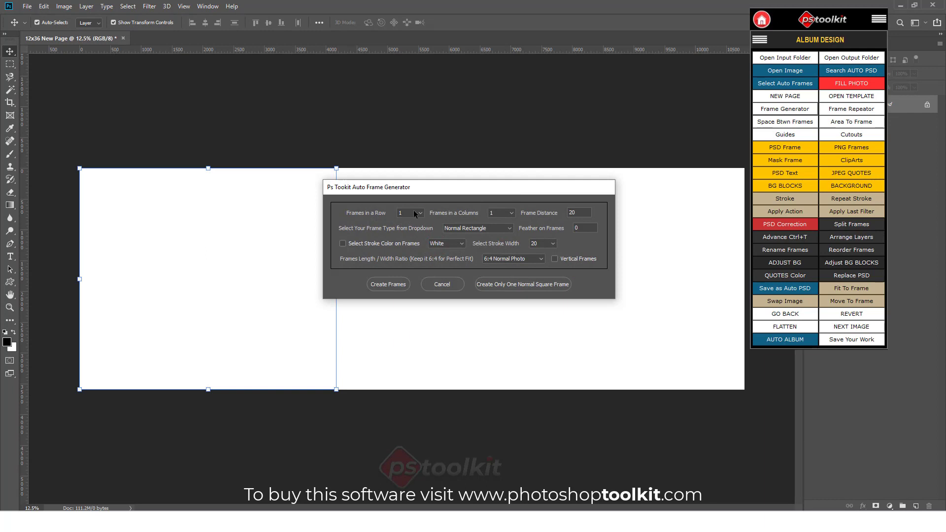
click(413, 210)
click(406, 226)
click(507, 213)
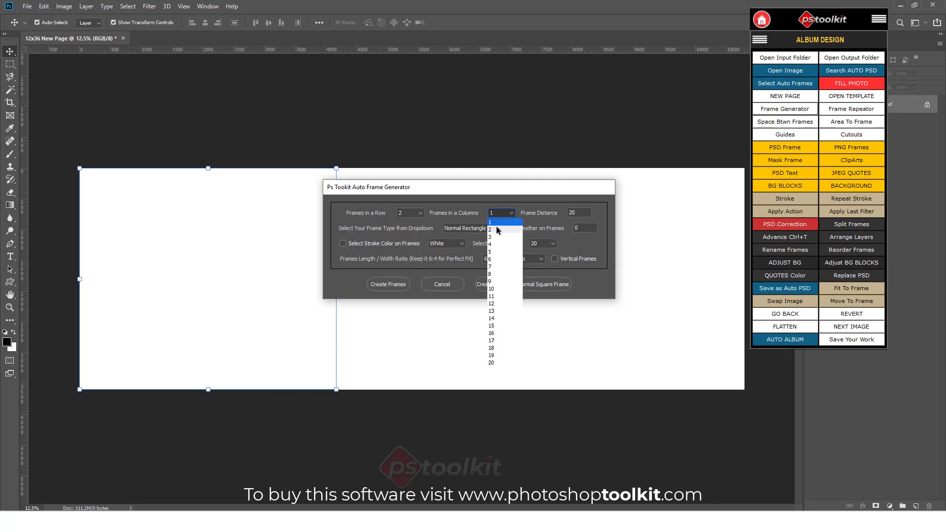
click(496, 228)
click(482, 229)
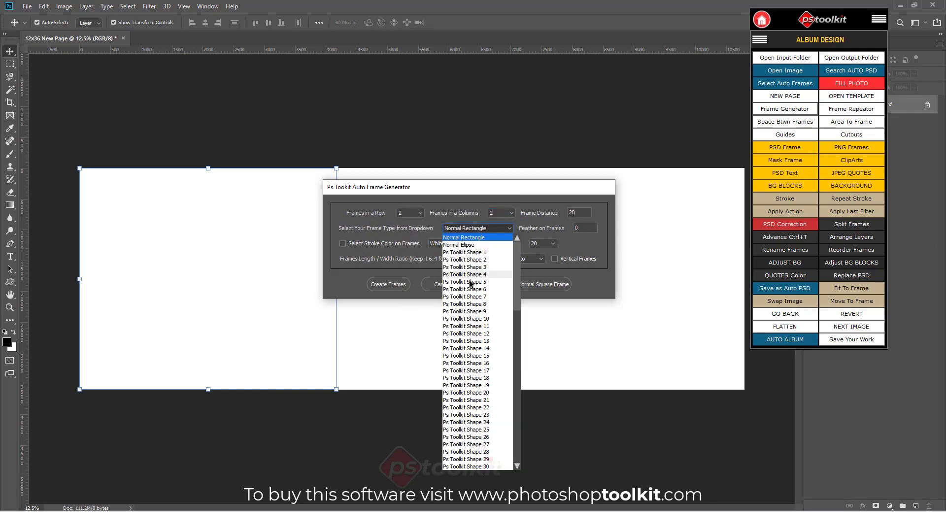
scroll(472, 320, down, 2)
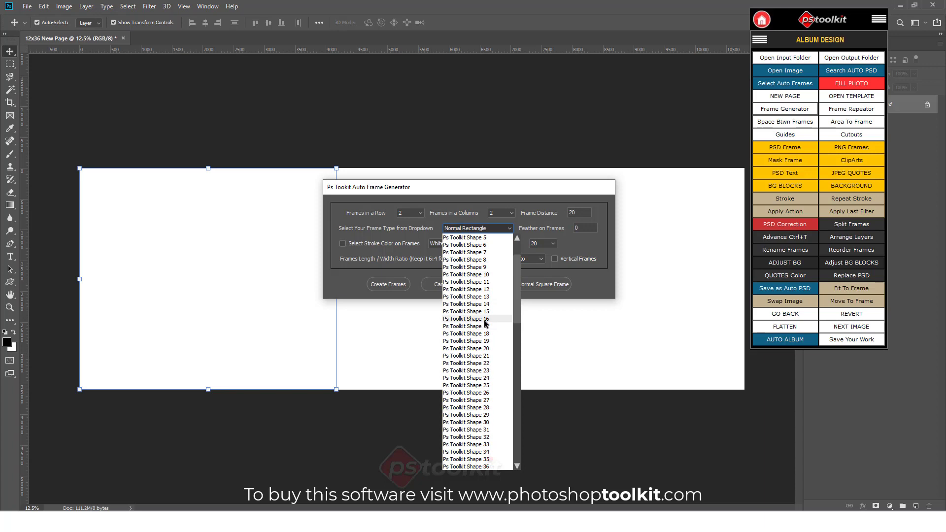
click(472, 349)
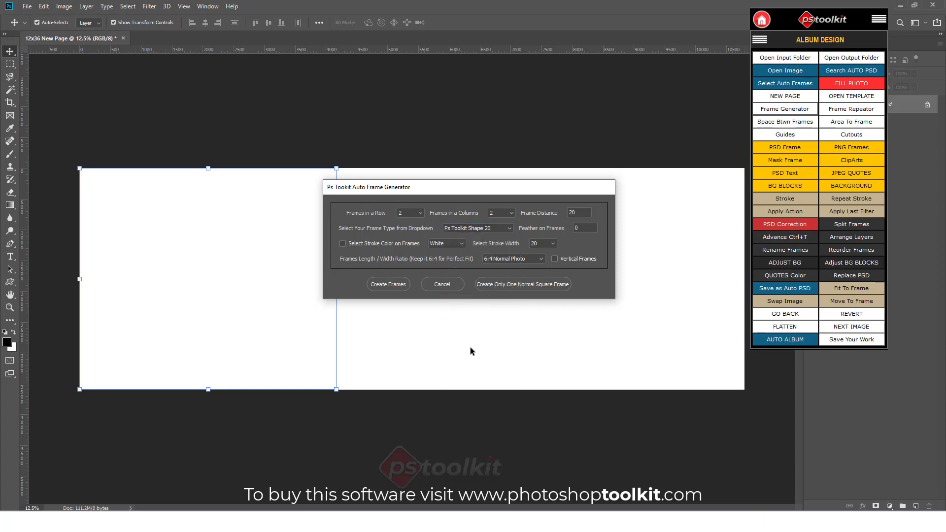
click(388, 285)
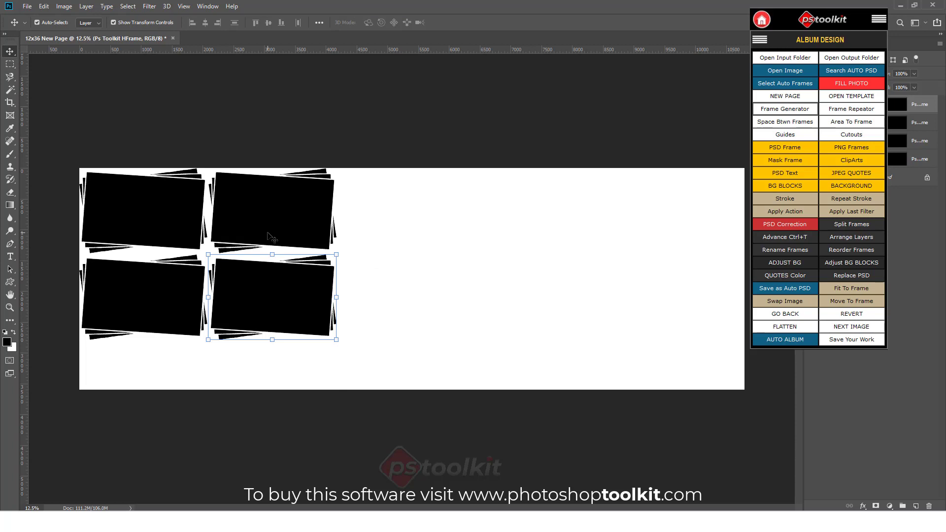
click(786, 316)
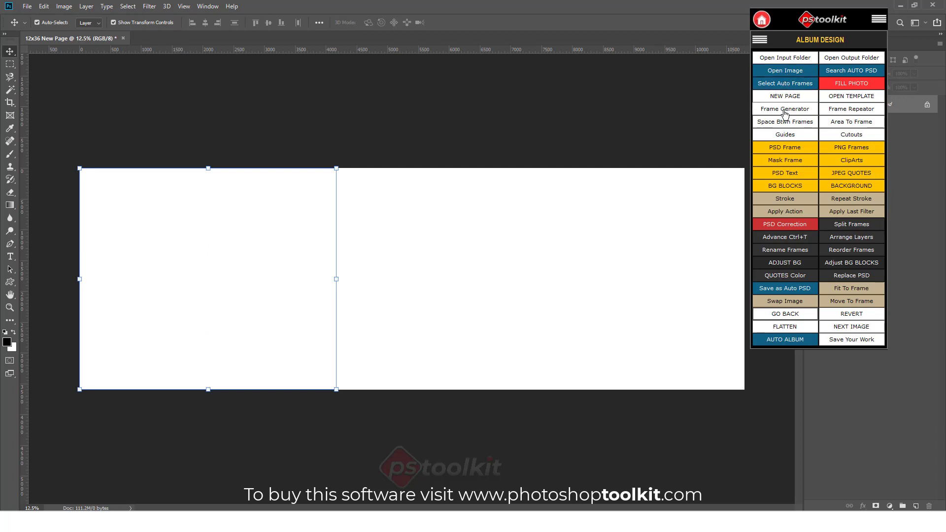
Generate 2-by-2 Normal Rectangle frames with a green stroke of width 25 in the selected area, and undo them
click(785, 113)
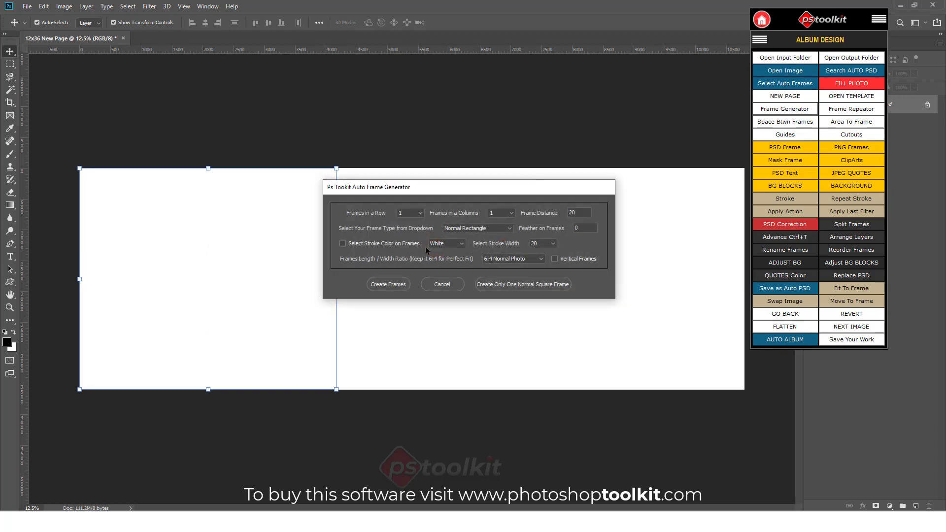
click(416, 213)
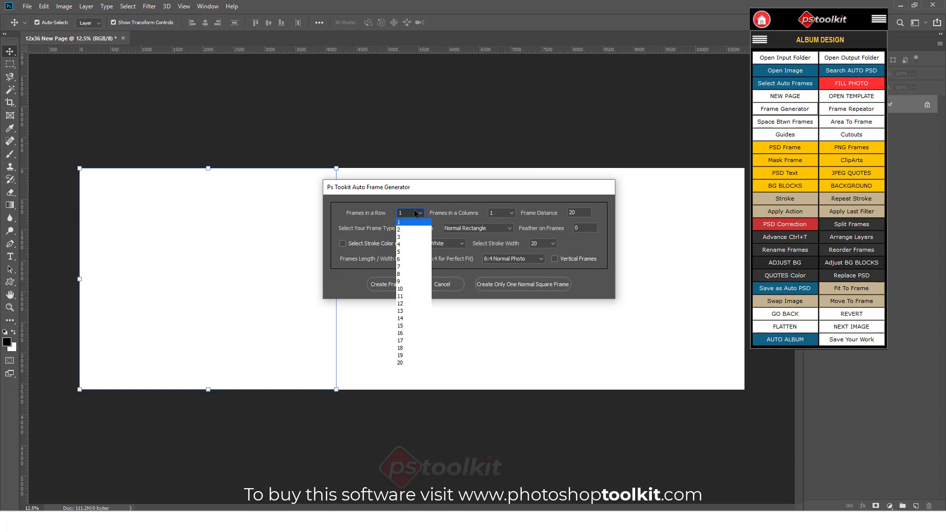
click(406, 230)
click(504, 213)
click(498, 229)
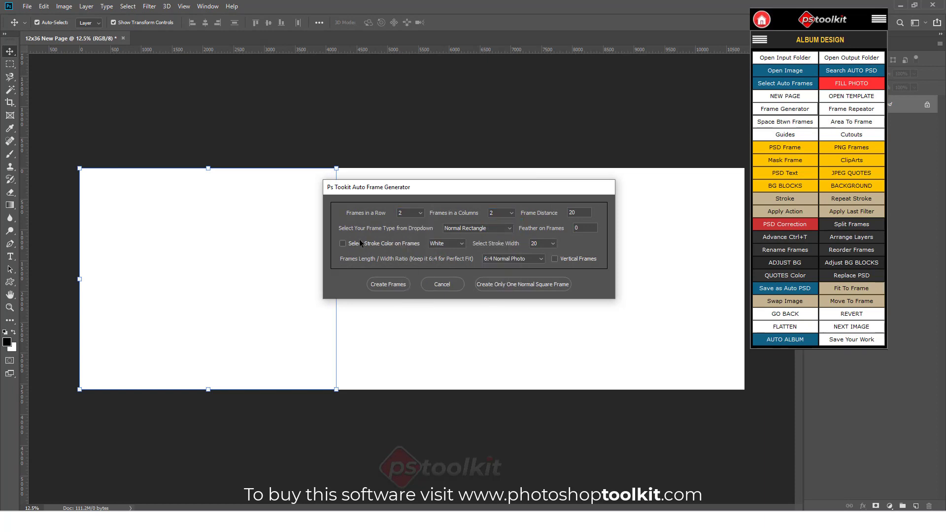
click(453, 244)
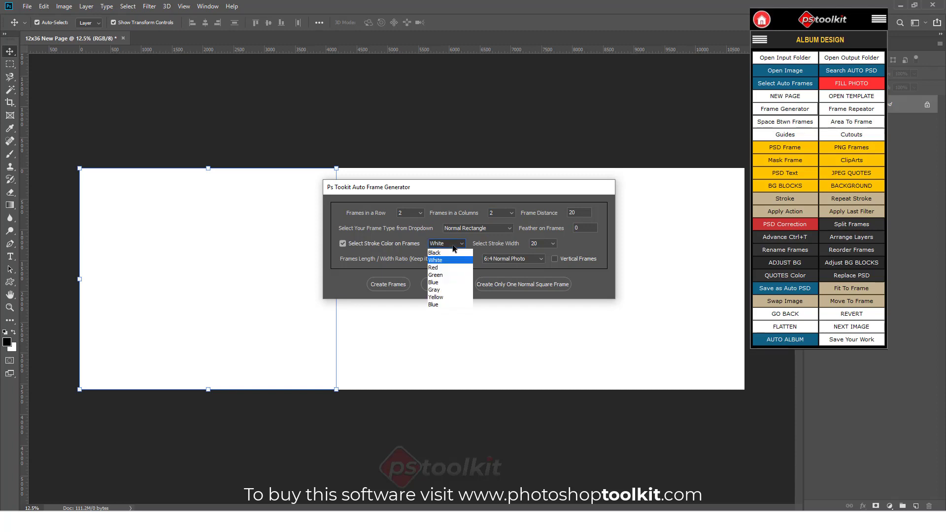
click(448, 274)
click(552, 245)
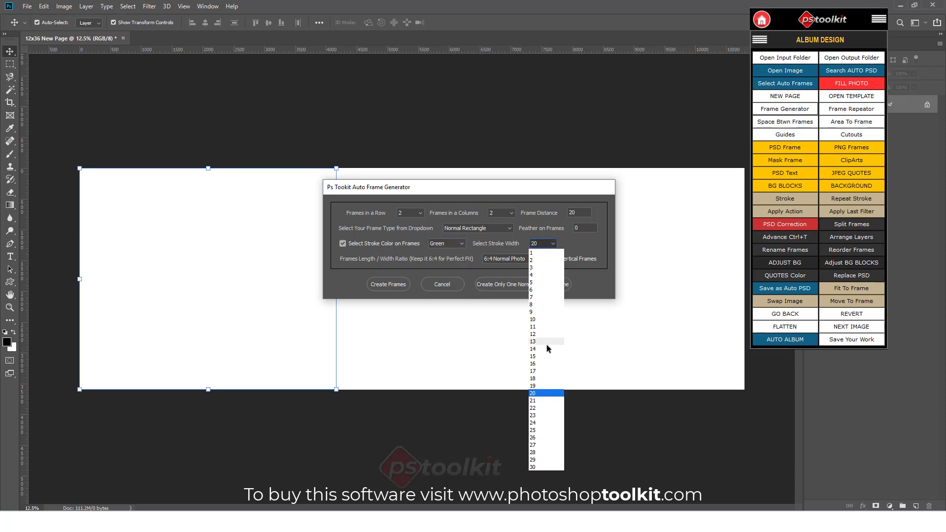
click(543, 431)
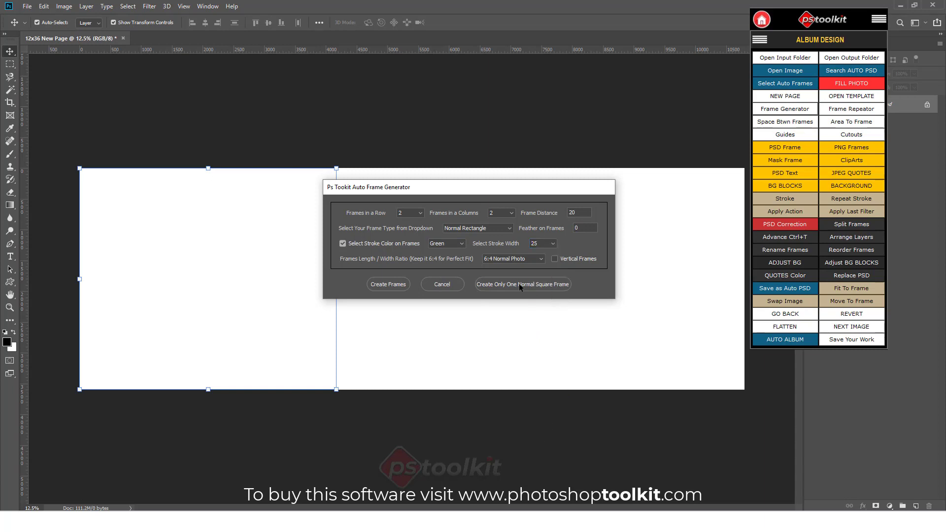
click(377, 282)
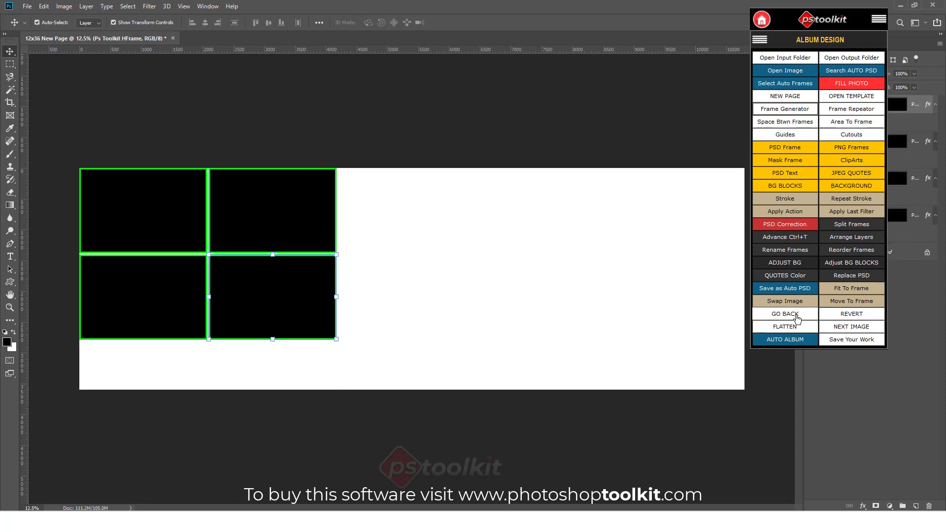
click(796, 316)
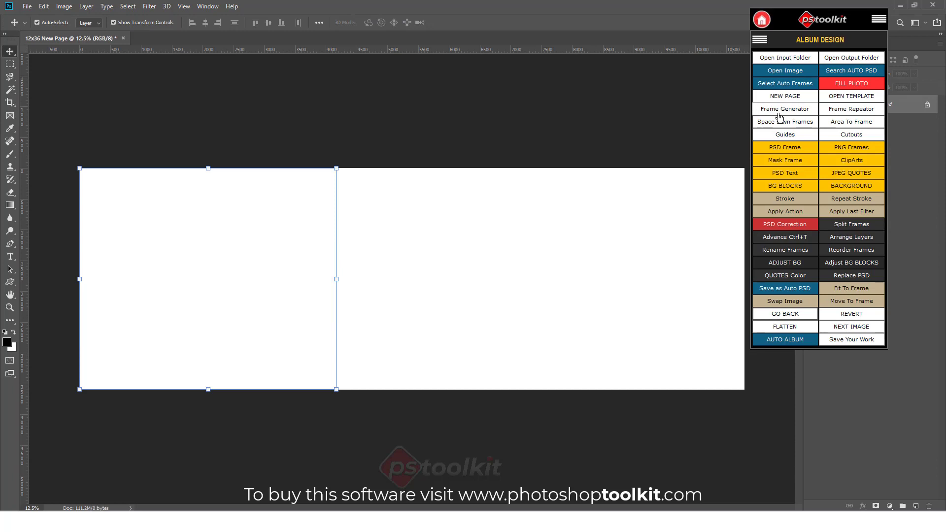
Generate 3-by-3 frames of type Ps Toolkit Shape 15 in the selected area of the page, and undo them
click(779, 109)
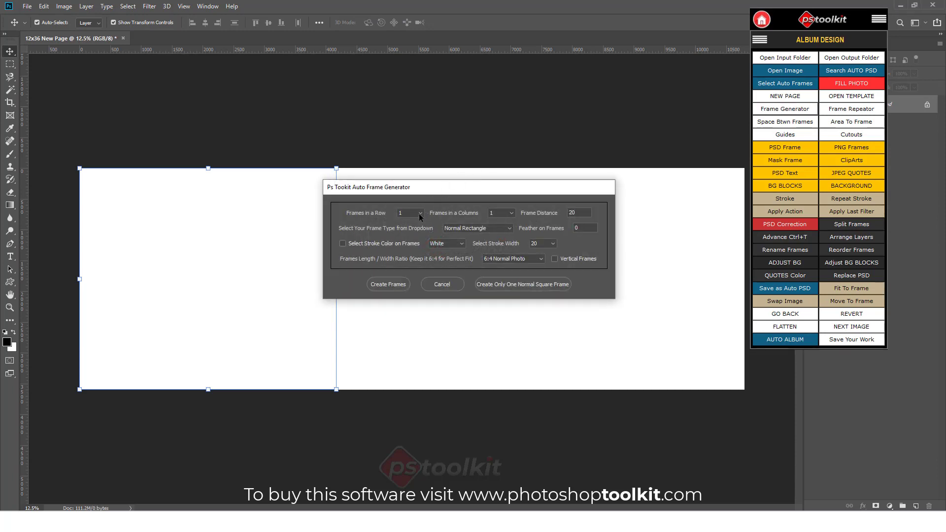
click(420, 214)
click(413, 238)
click(510, 212)
click(499, 237)
click(496, 229)
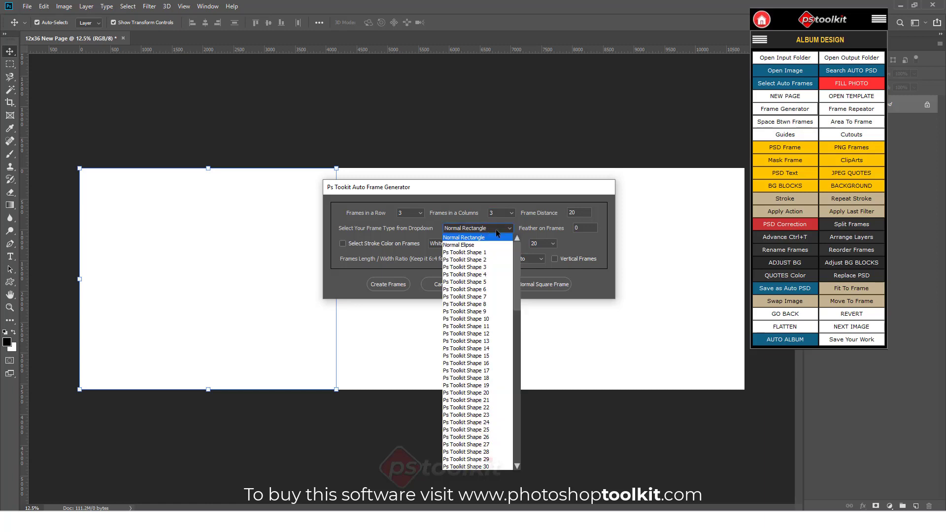
click(467, 356)
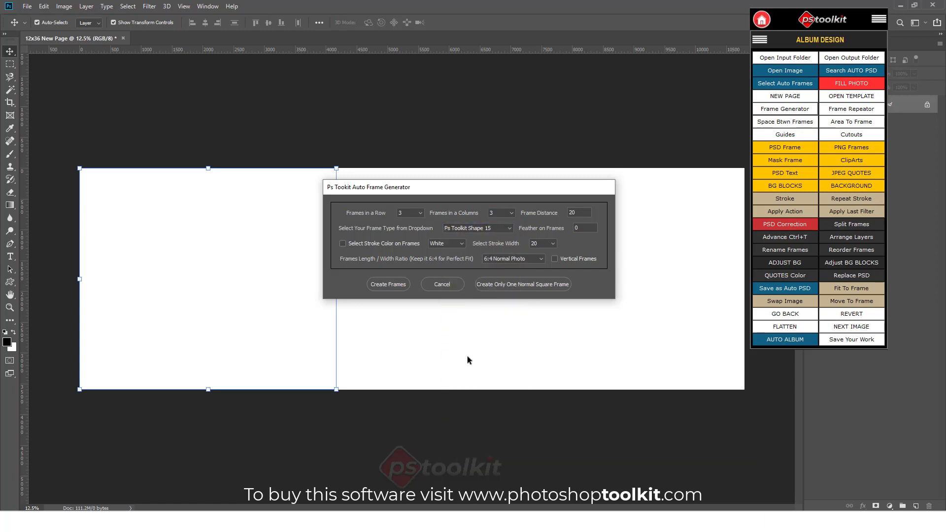
click(392, 285)
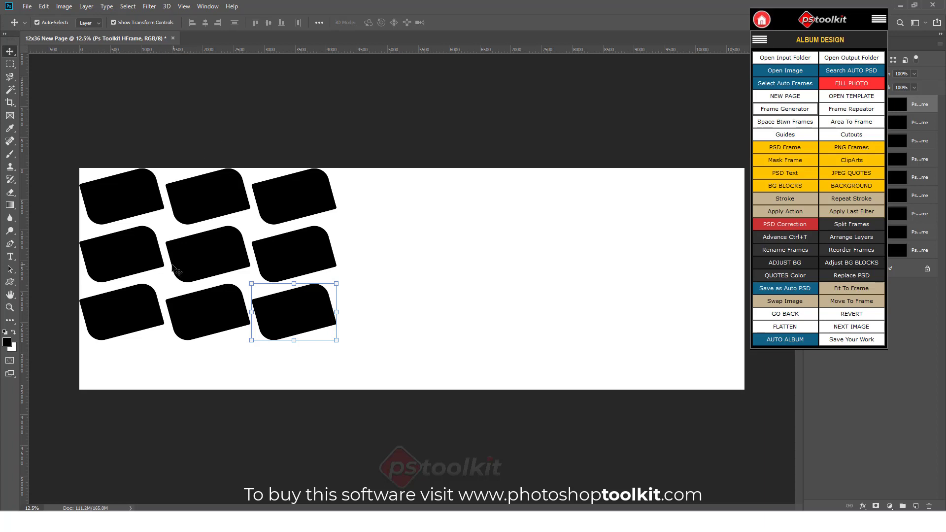
click(788, 314)
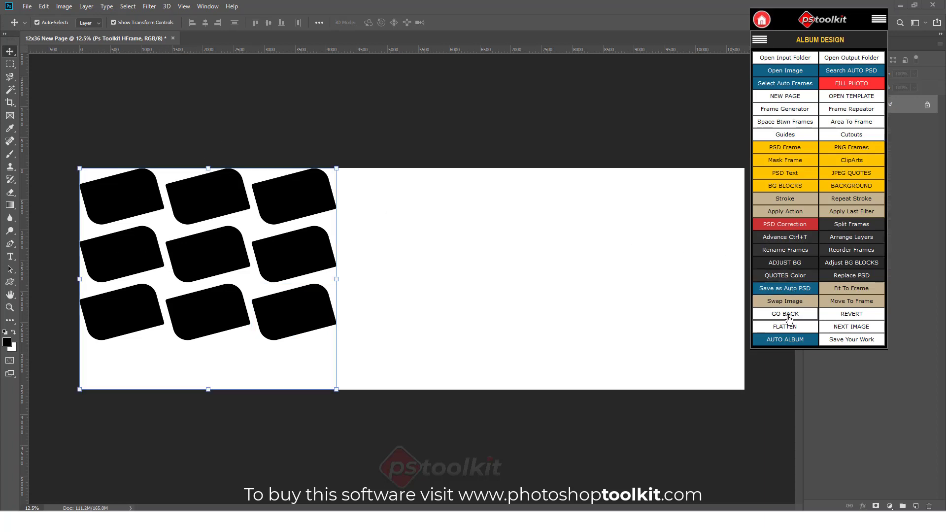
Generate 2-by-2 frames of type Ps Toolkit Shape 30 in the selected area and move them together diagonally inward from the page corner
click(782, 109)
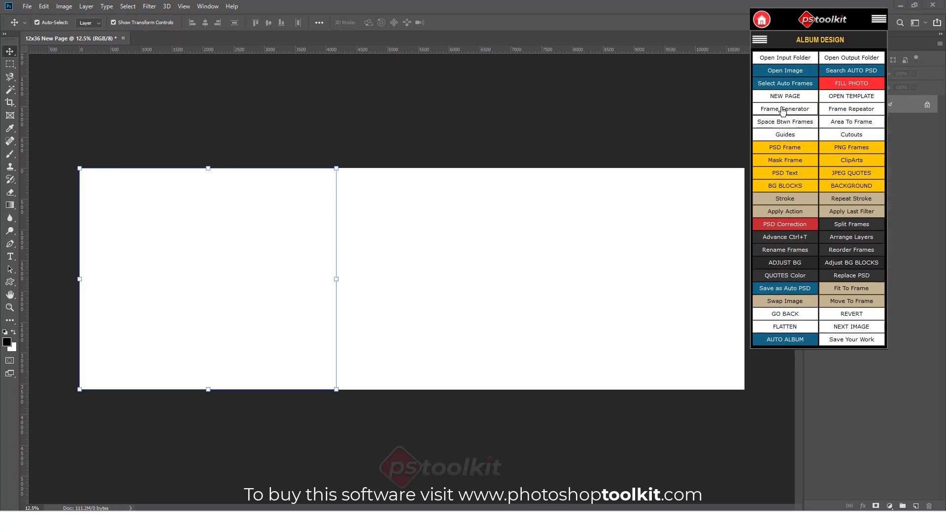
click(420, 213)
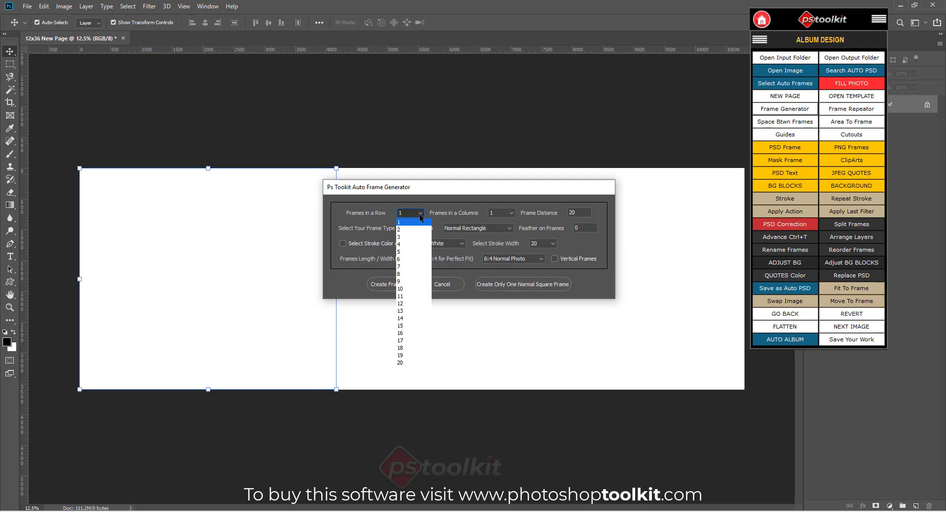
click(412, 230)
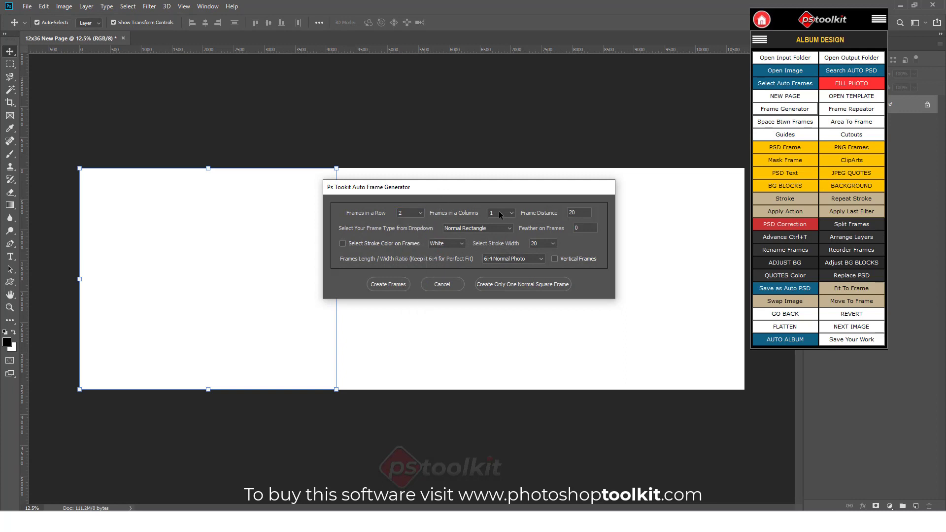
click(499, 211)
click(494, 230)
click(485, 229)
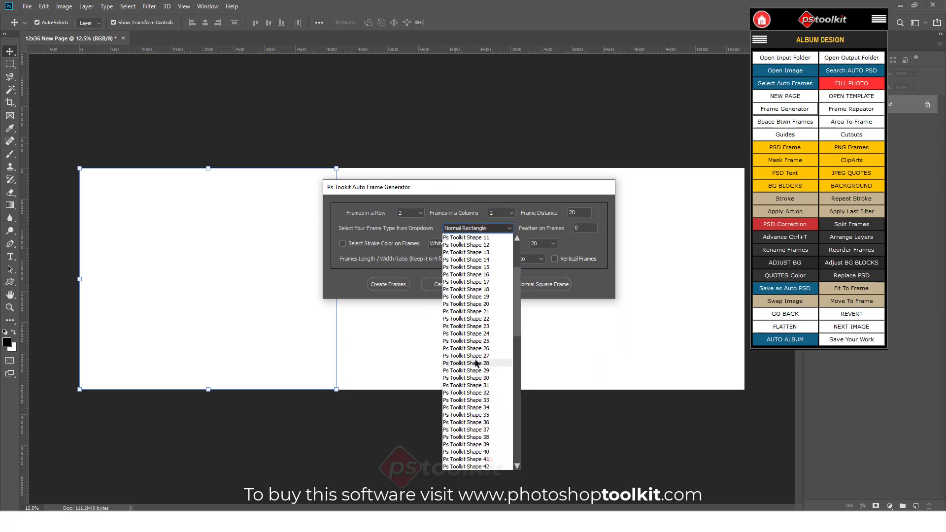
click(477, 378)
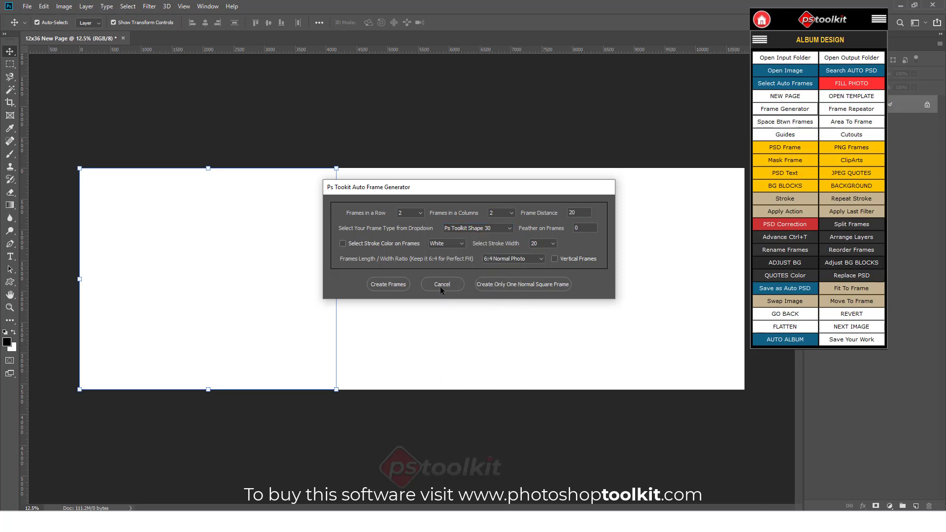
click(398, 284)
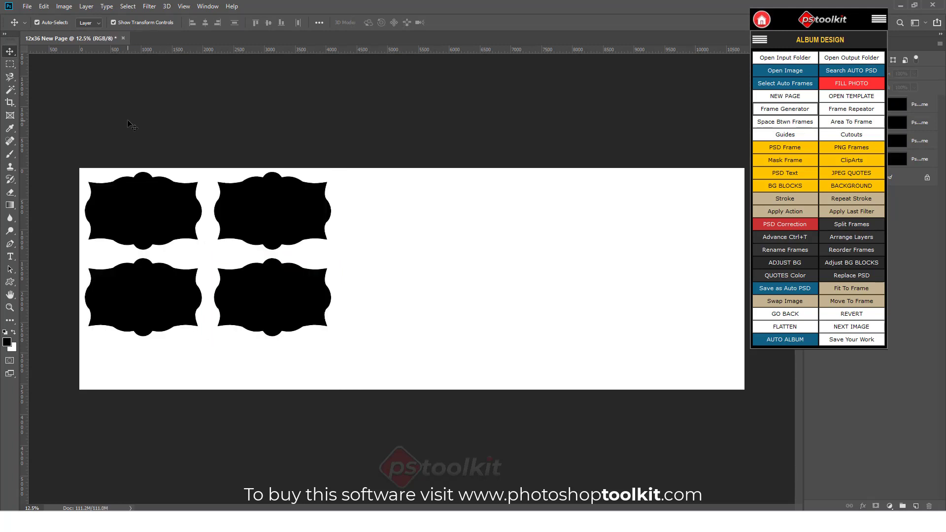
drag(268, 232, 302, 256)
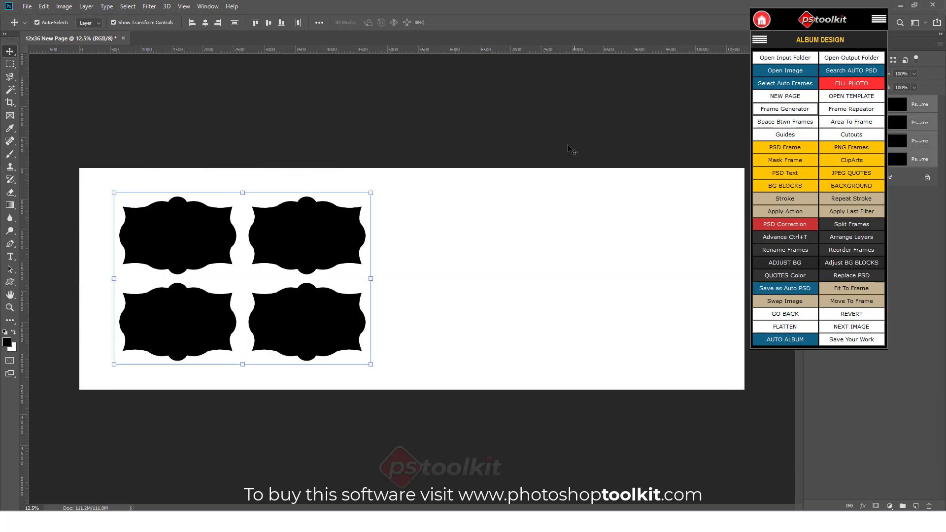
Generate a single large rounded-corner frame in a rectangular selection covering the full height of the page's right part
click(11, 65)
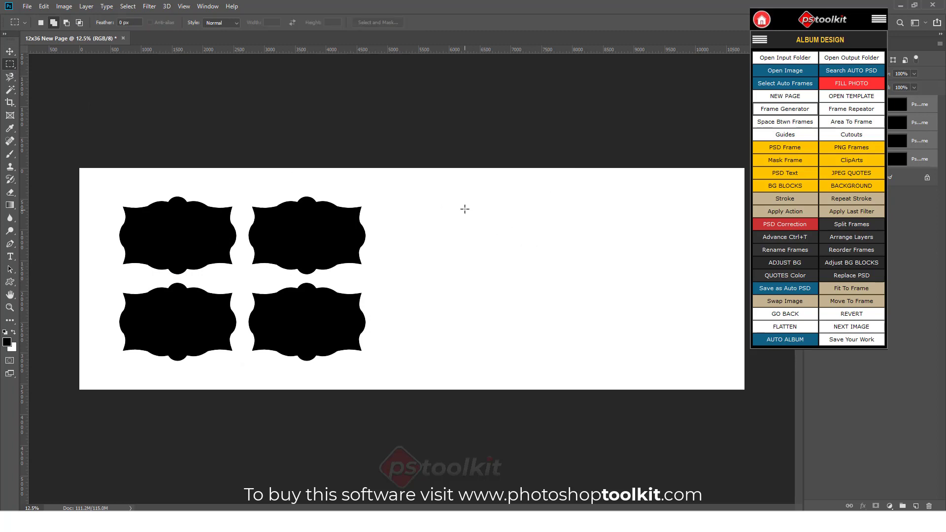
drag(453, 161, 737, 437)
click(786, 110)
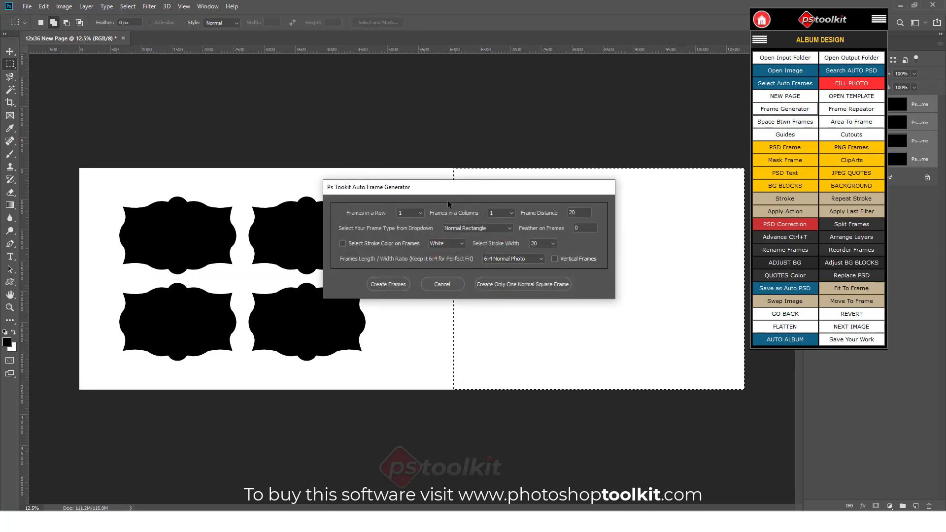
click(482, 227)
click(478, 290)
click(383, 283)
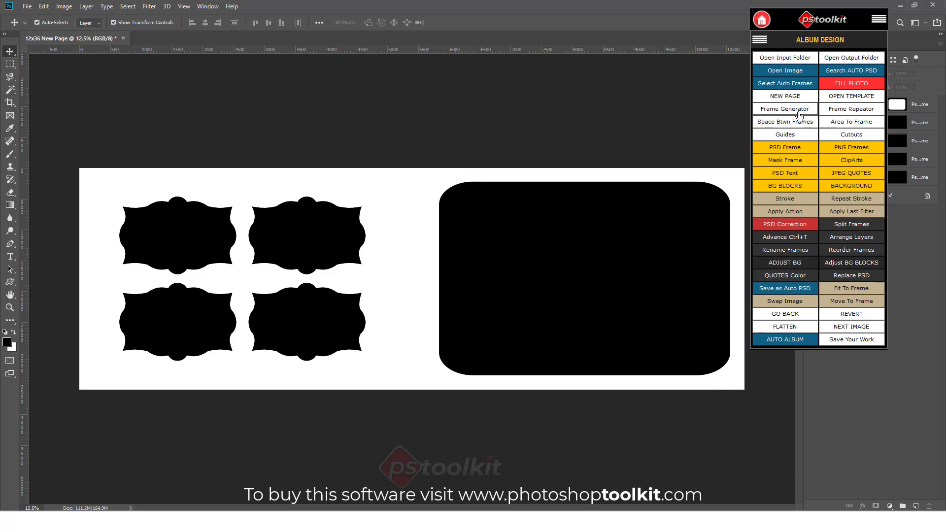
Delete the four ornate frames from the left part of the page
drag(164, 139, 274, 274)
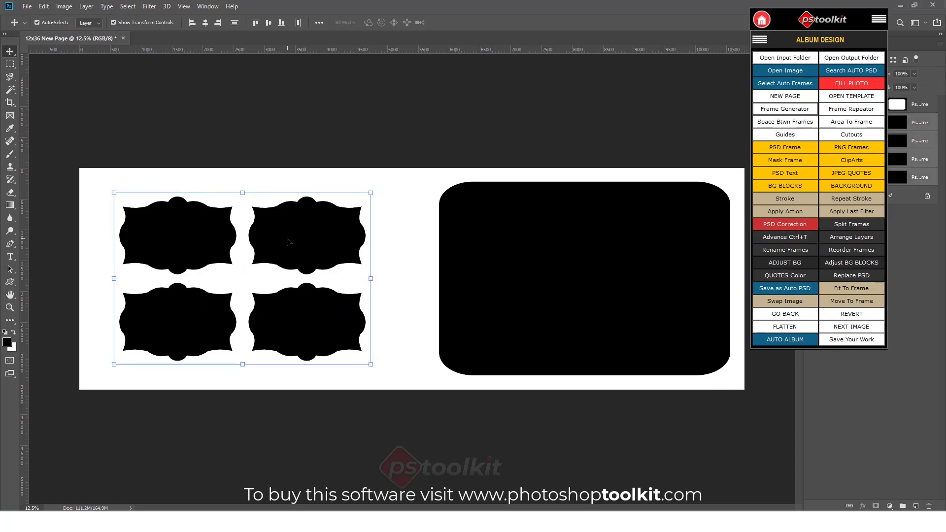
key(Delete)
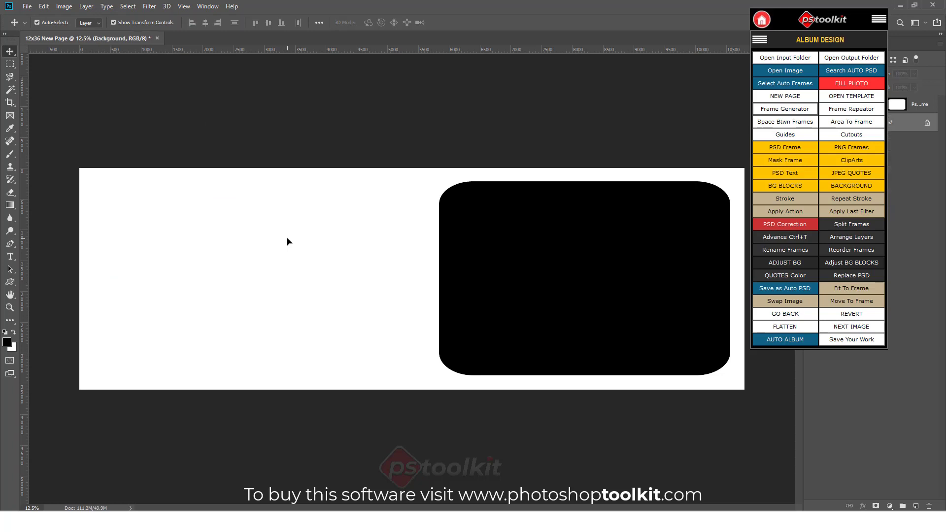
Generate 2-by-2 frames of type Ps Toolkit Shape 33 in a full-height selection on the page's left part, and shift them to centre them vertically
click(10, 64)
drag(77, 163, 371, 402)
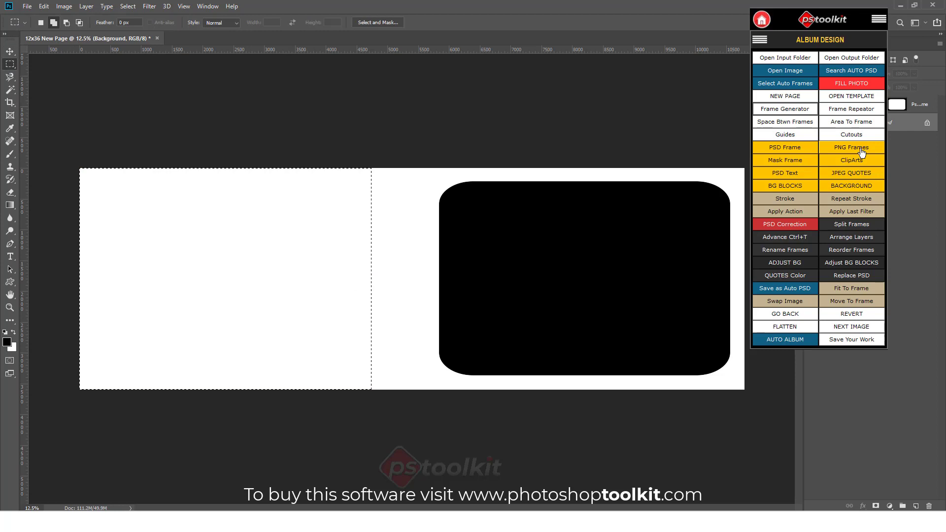
click(795, 112)
click(419, 212)
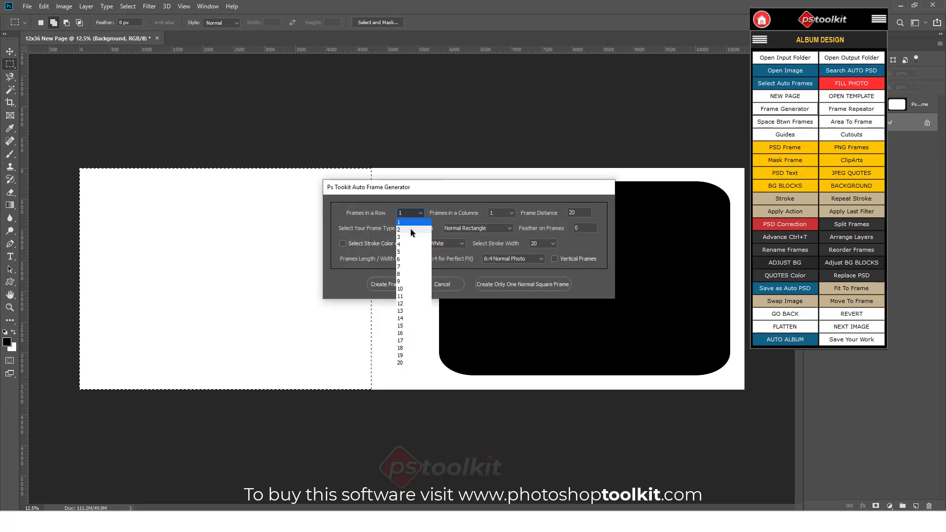
click(410, 229)
click(495, 214)
click(501, 228)
click(473, 227)
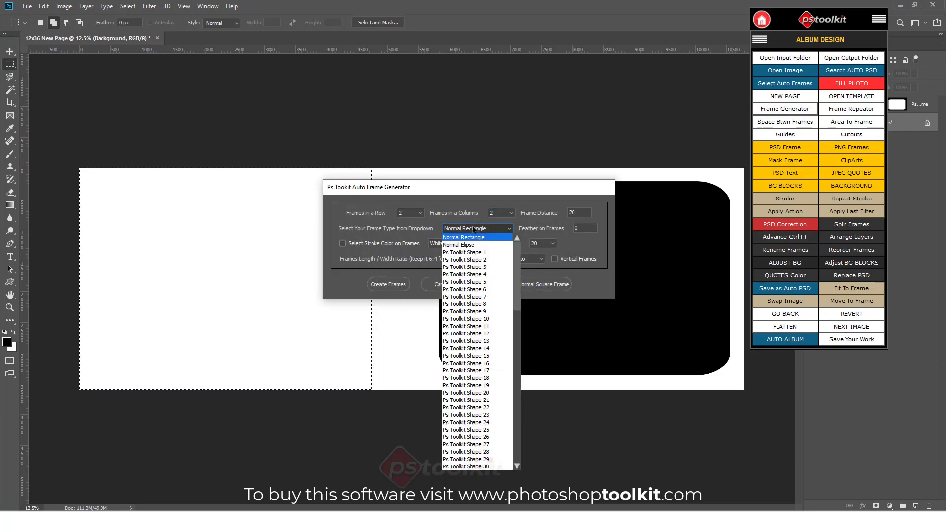
click(469, 378)
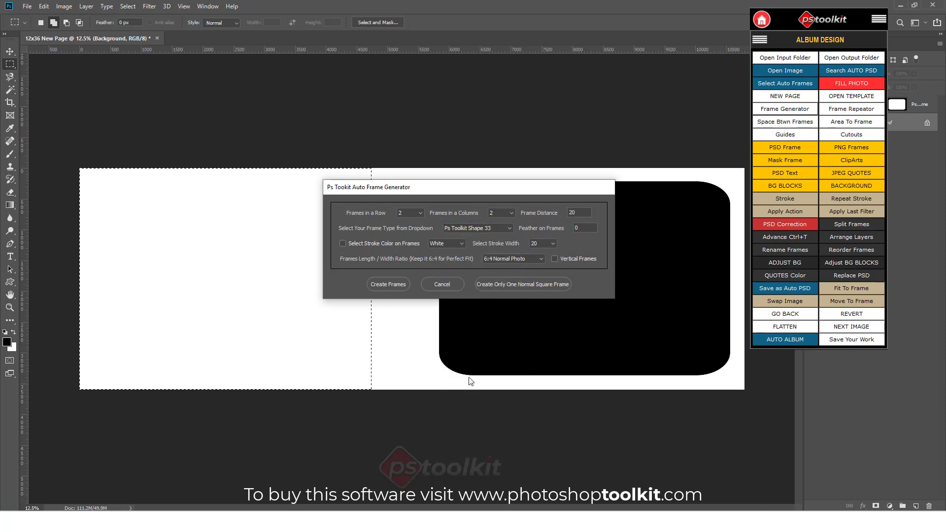
click(389, 284)
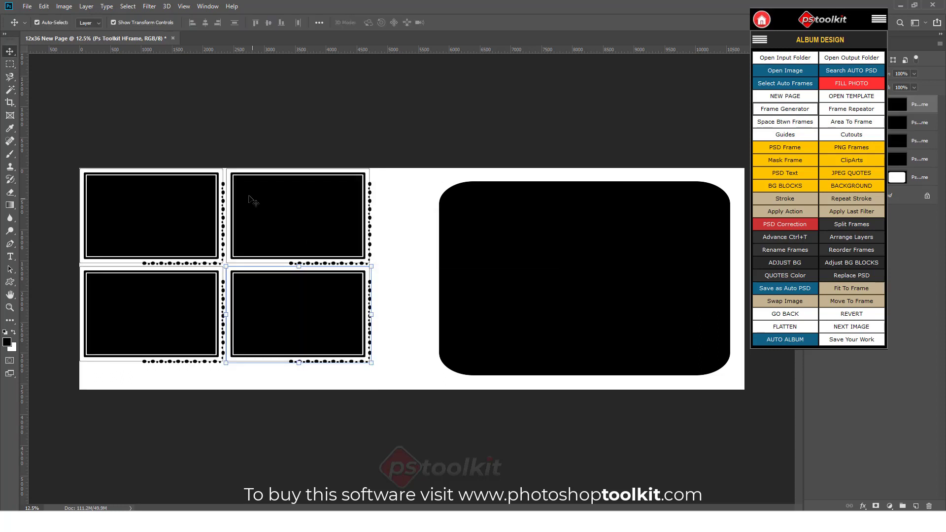
drag(307, 239, 315, 253)
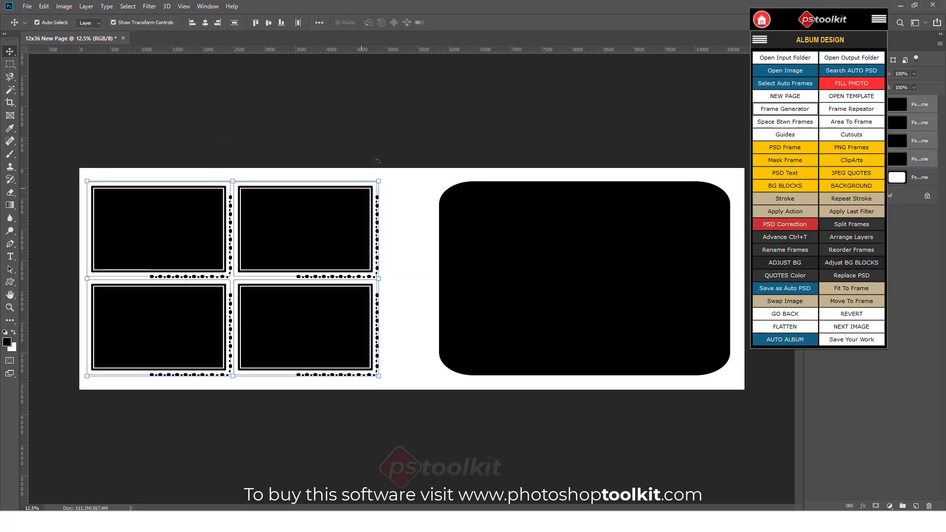
Select all auto frames and examine their layers and names in the uncovered, widened layer list, then restore the workspace layout
drag(848, 29, 739, 35)
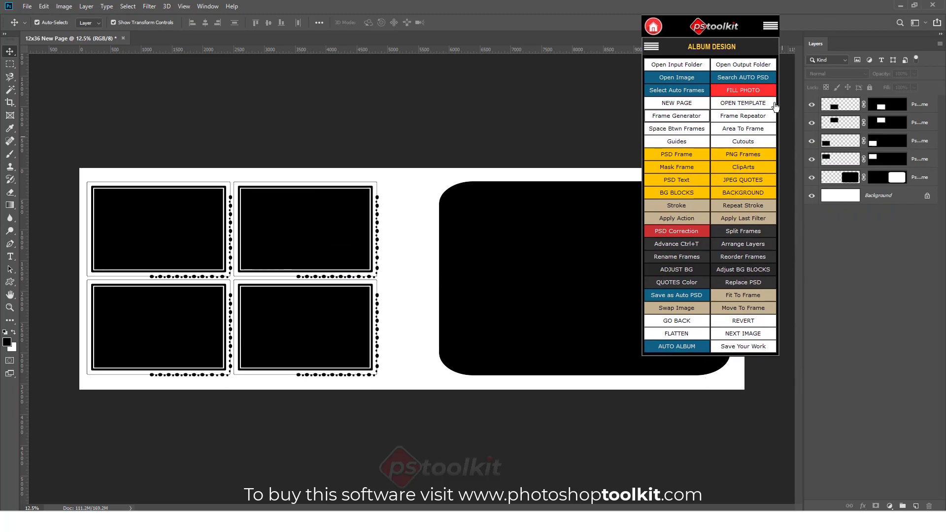
click(680, 94)
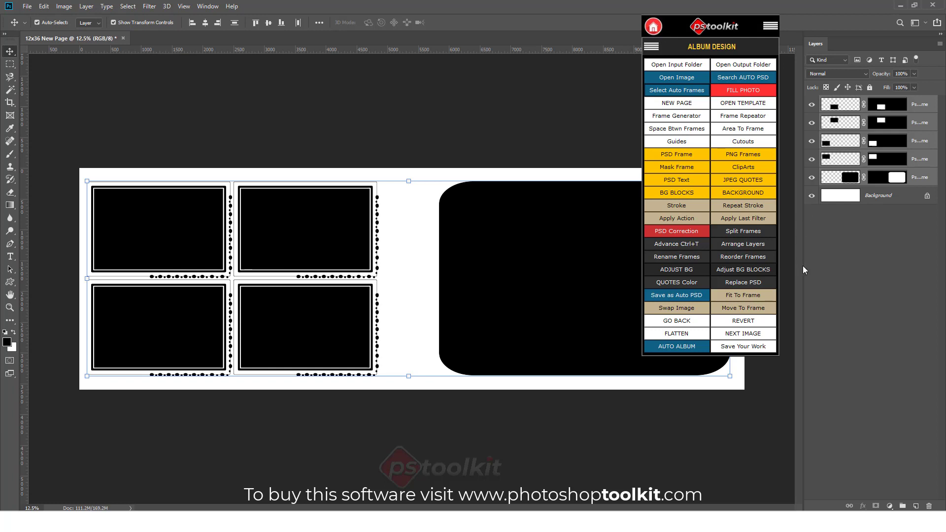
drag(803, 265, 751, 256)
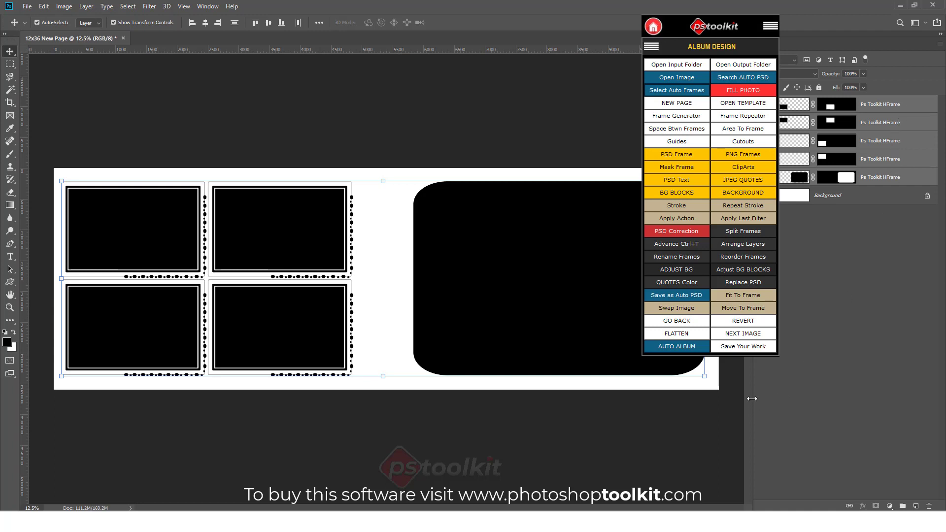
drag(752, 399, 829, 399)
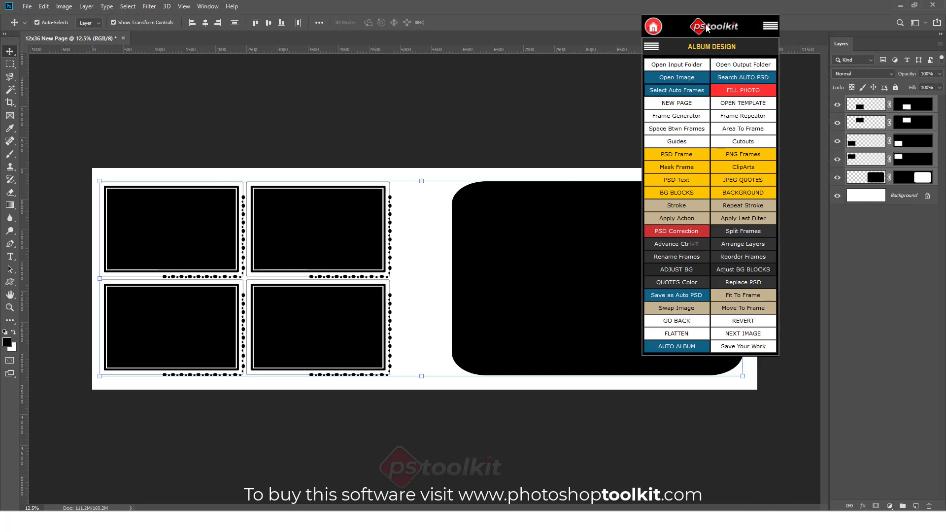
drag(708, 28, 822, 27)
Scale the large rounded-corner frame down proportionally from its left edge, keeping its right edge in place
click(562, 255)
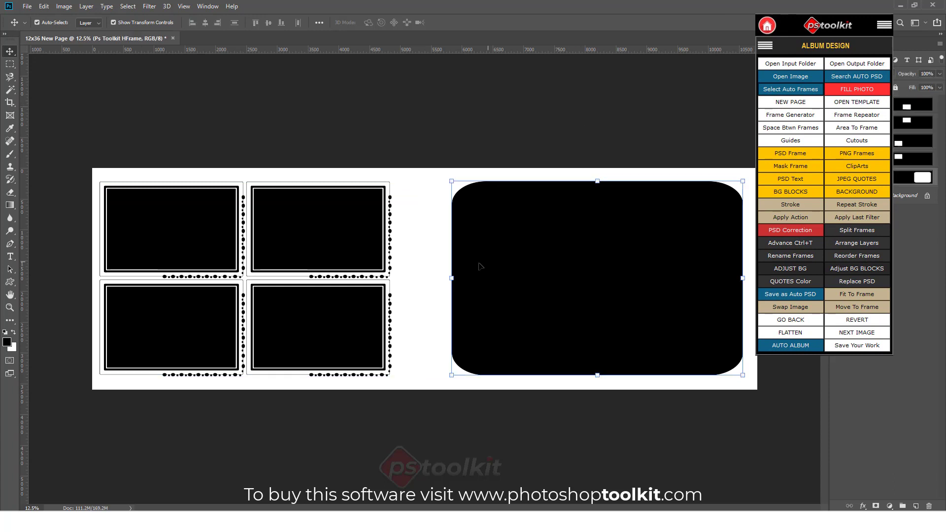
drag(451, 279, 570, 278)
key(Return)
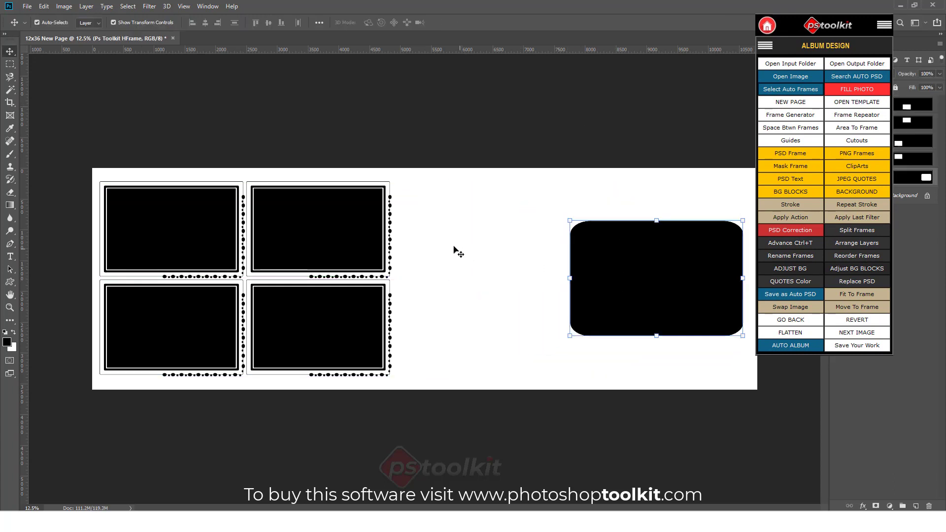
Generate three Normal Rectangle frames in one column within a tall selection between the frame grid and the rounded frame, and undo them
click(10, 63)
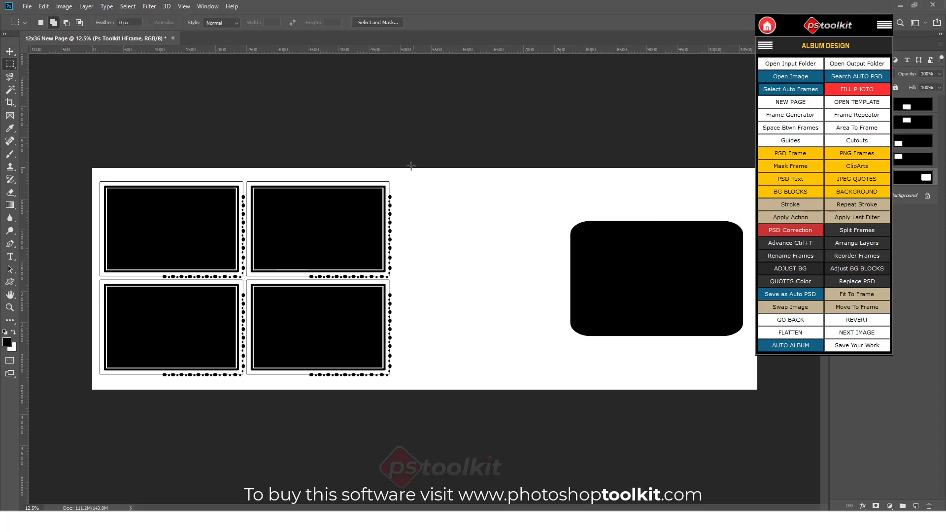
drag(411, 166, 543, 418)
click(791, 115)
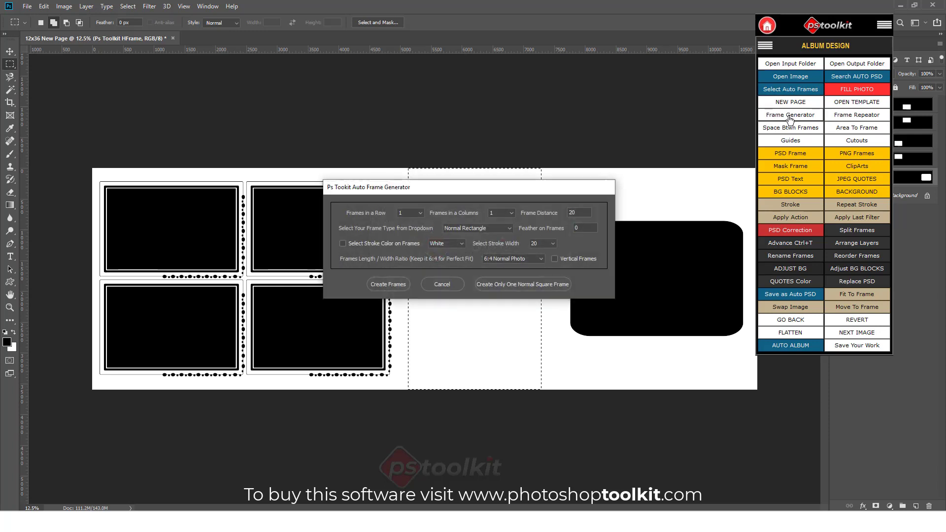
click(499, 213)
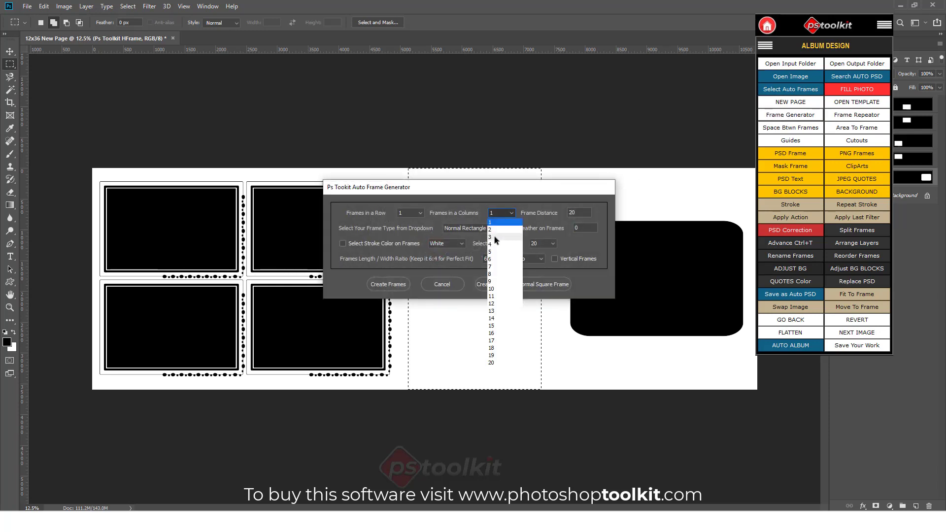
click(495, 235)
click(389, 285)
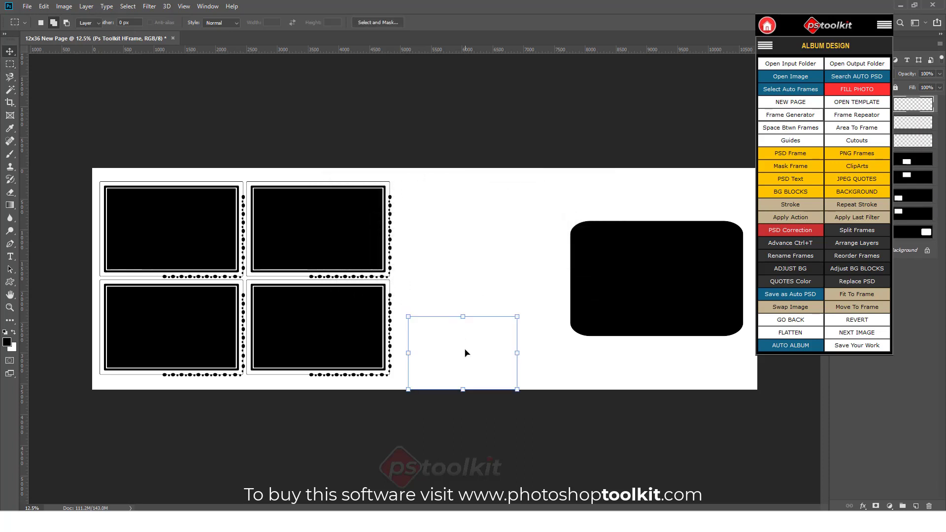
click(793, 319)
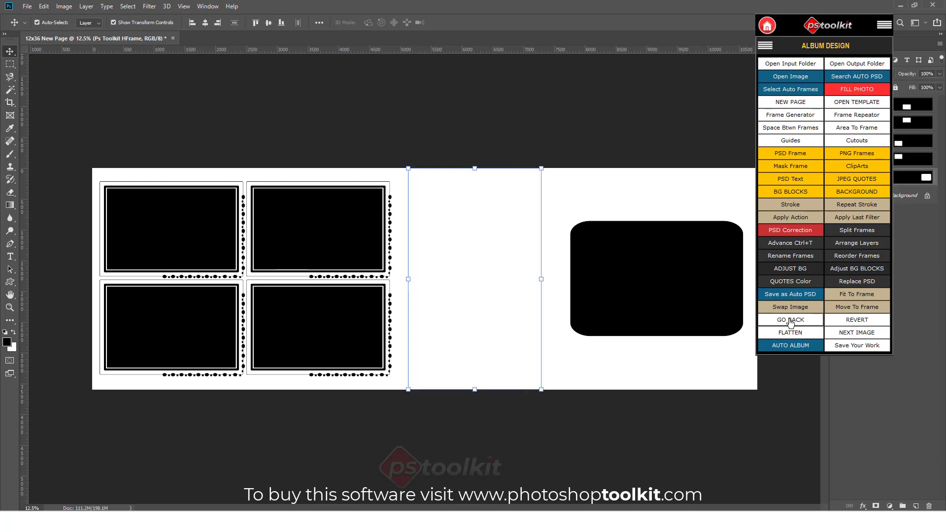
Generate a single vertical Normal Rectangle frame with the 6:4 Normal Photo ratio in the tall selection between the frame grid and the rounded frame
click(794, 116)
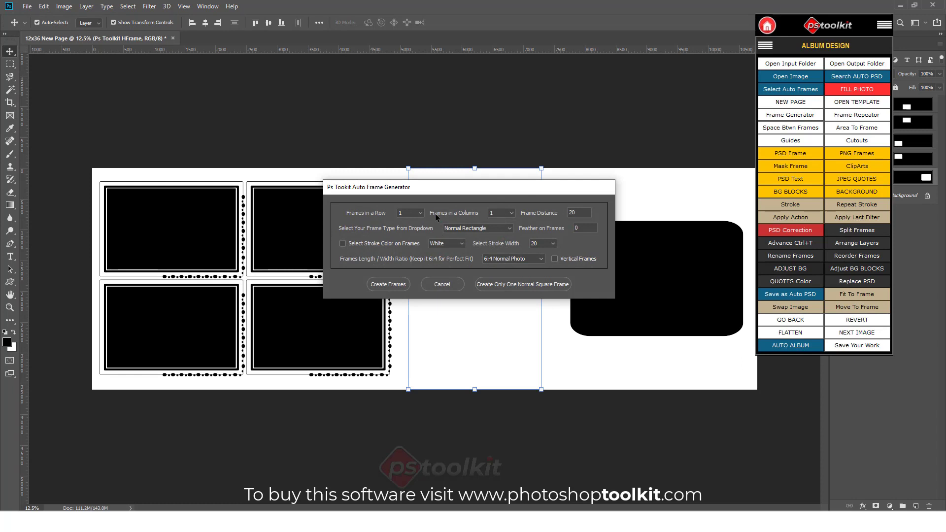
click(555, 259)
click(381, 284)
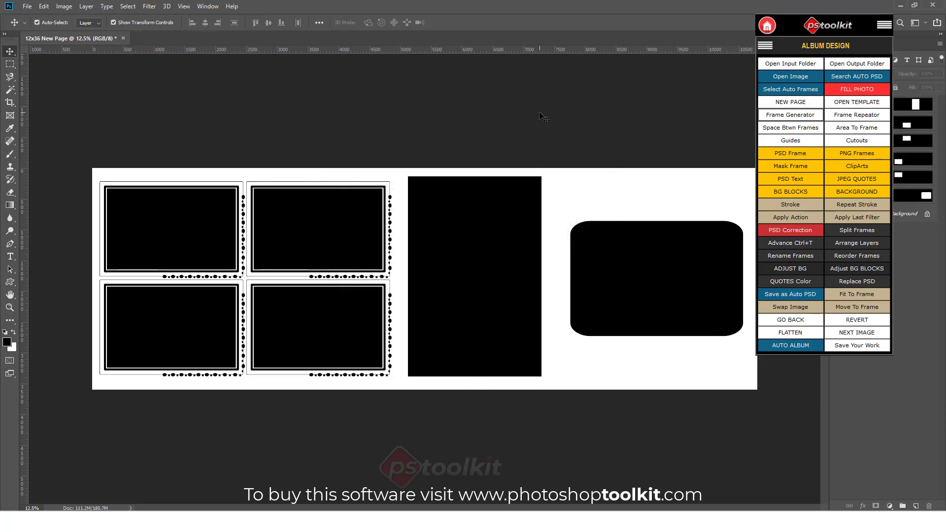
Select all auto frames on the page and fill them with photos using the Automatic option
click(786, 90)
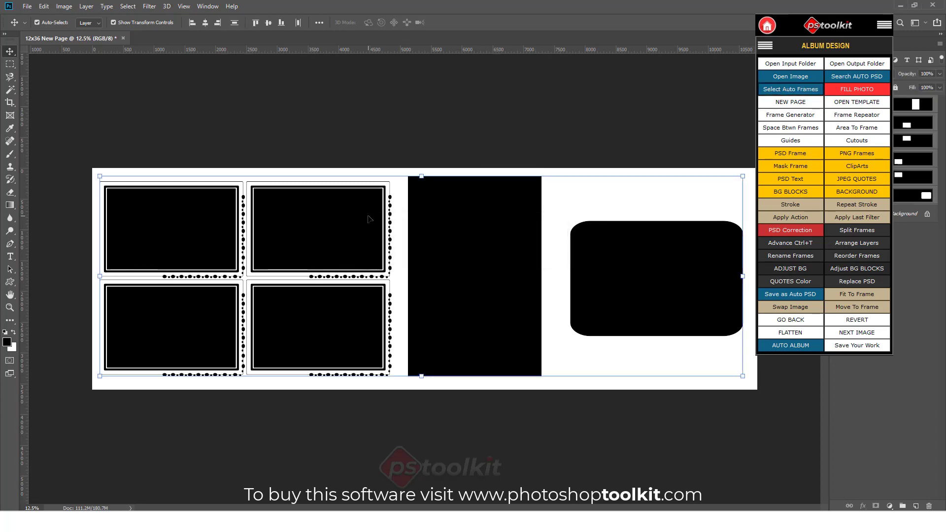
click(844, 91)
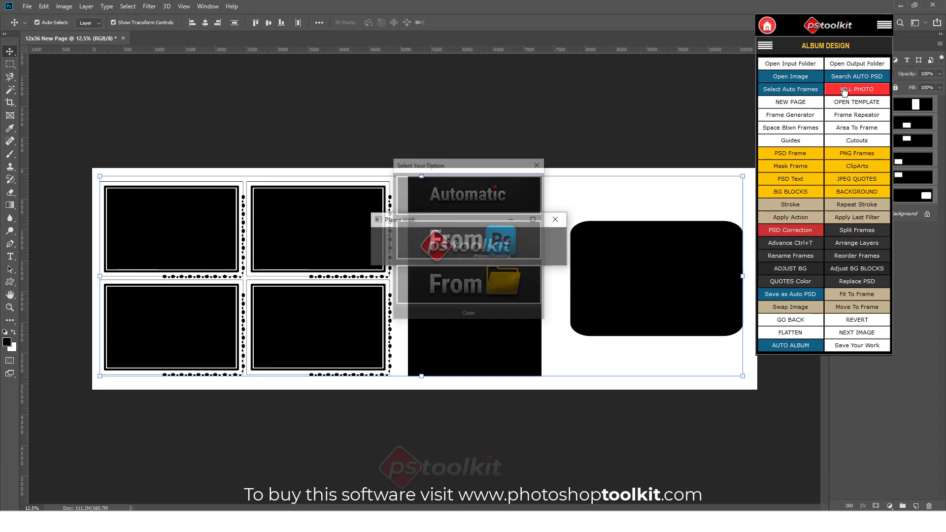
click(475, 199)
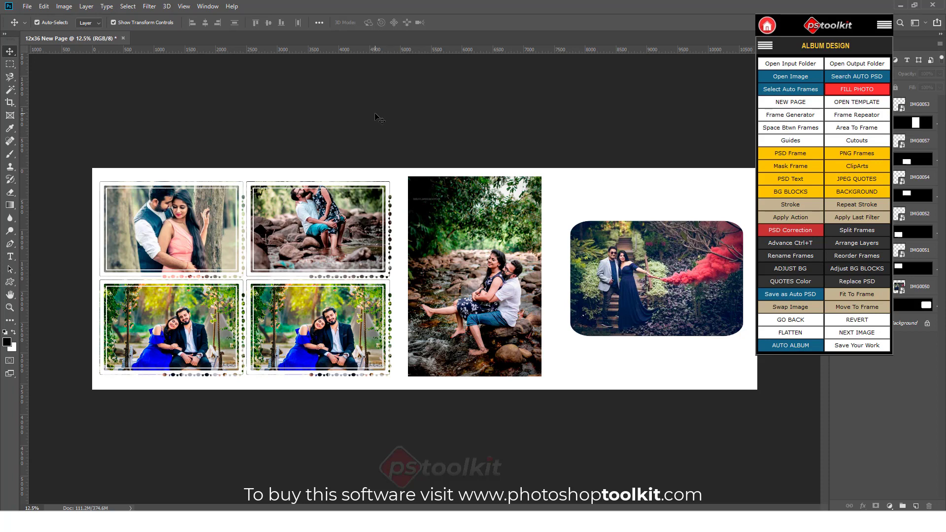
Delete all photos and frames from the page, and select a full-height area covering slightly more than its left half
drag(138, 103, 611, 409)
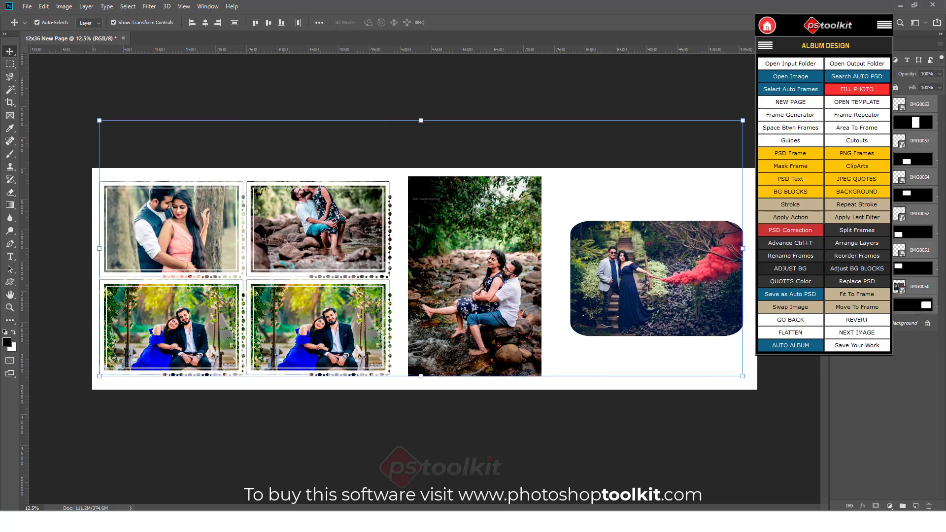
key(Delete)
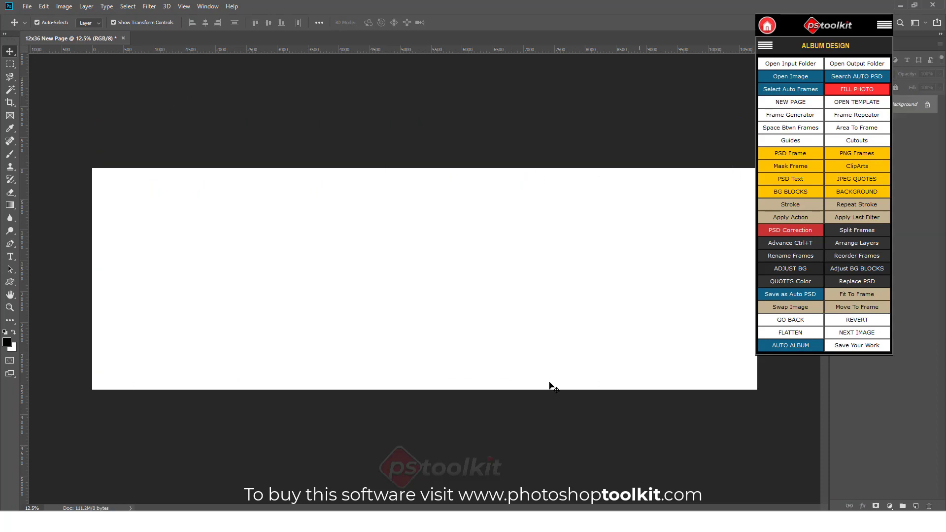
click(10, 65)
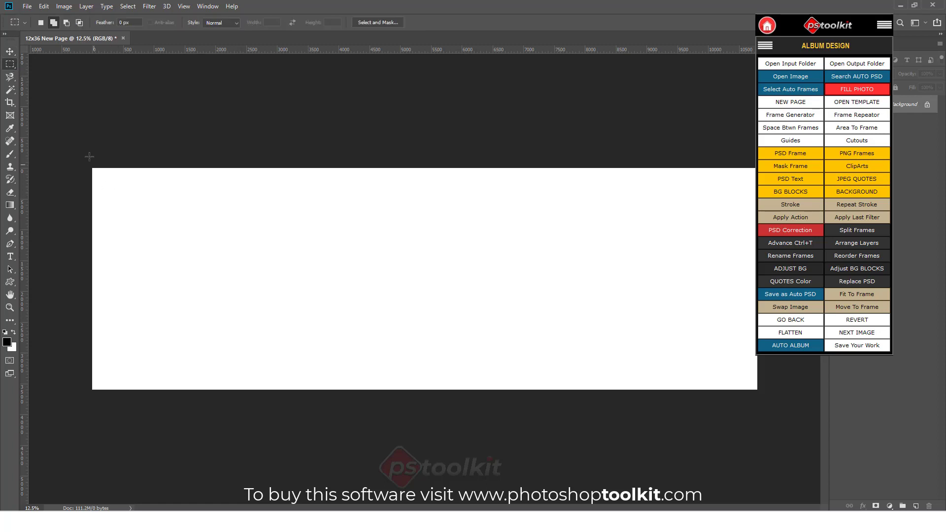
drag(91, 159, 438, 392)
Look through the Frame Generator's frame types, stroke options and ratios for the selected area, and set the ratio to Square
click(790, 115)
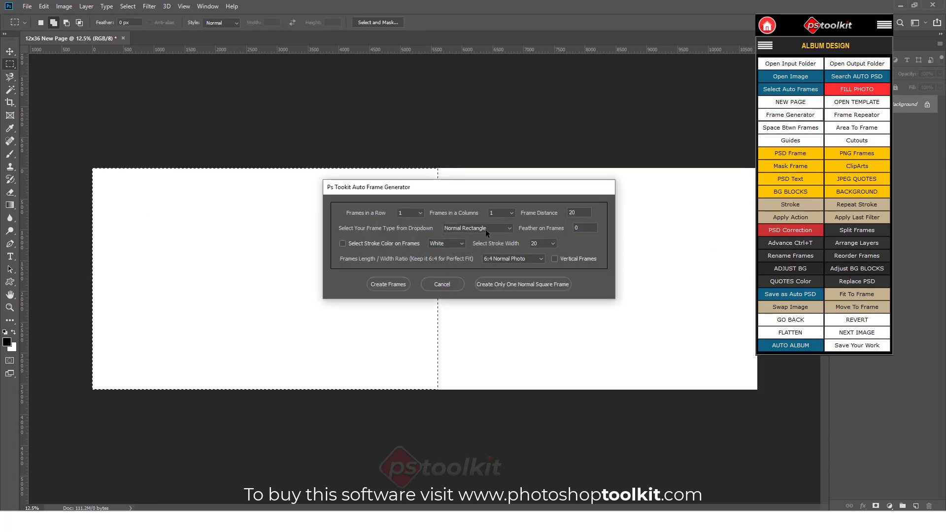
click(486, 230)
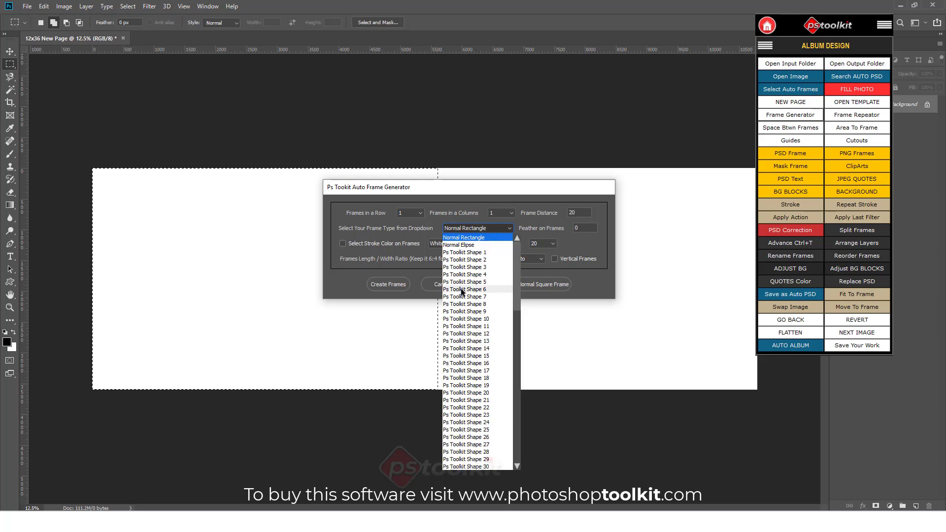
click(407, 209)
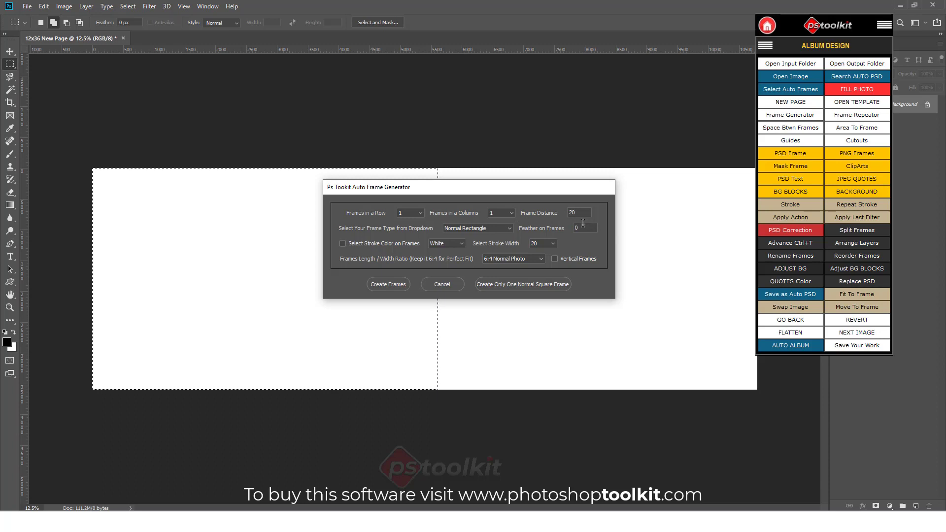
click(460, 241)
click(558, 242)
click(538, 259)
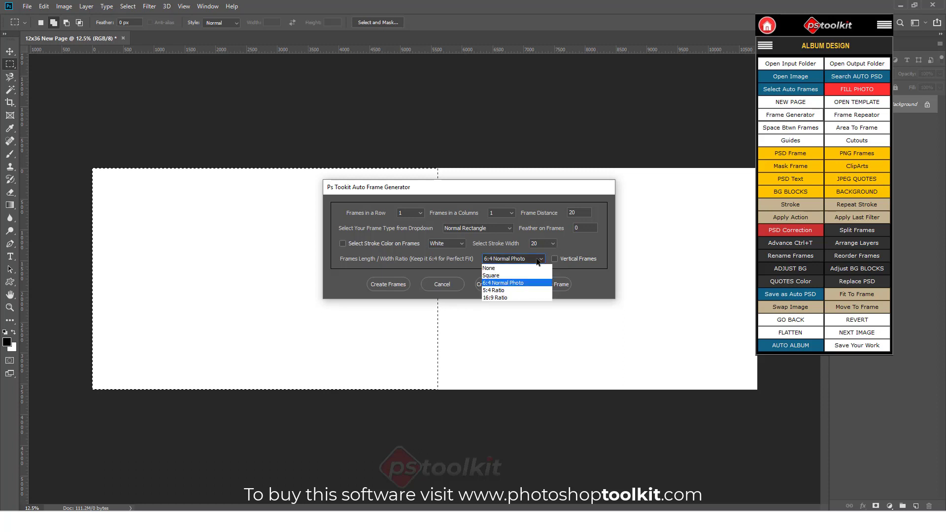
click(527, 275)
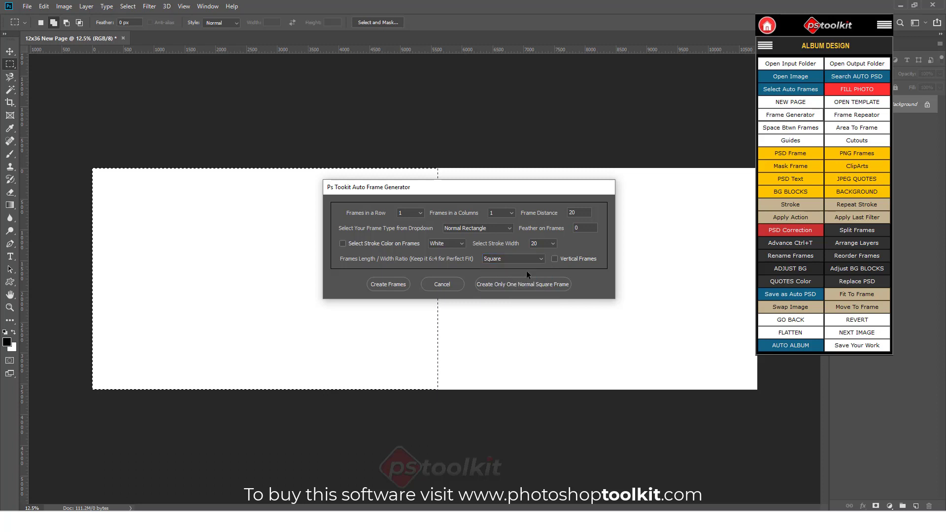
Generate Normal Rectangle frames with 2 in a row and 2 in a column in the selection, and undo them
click(400, 213)
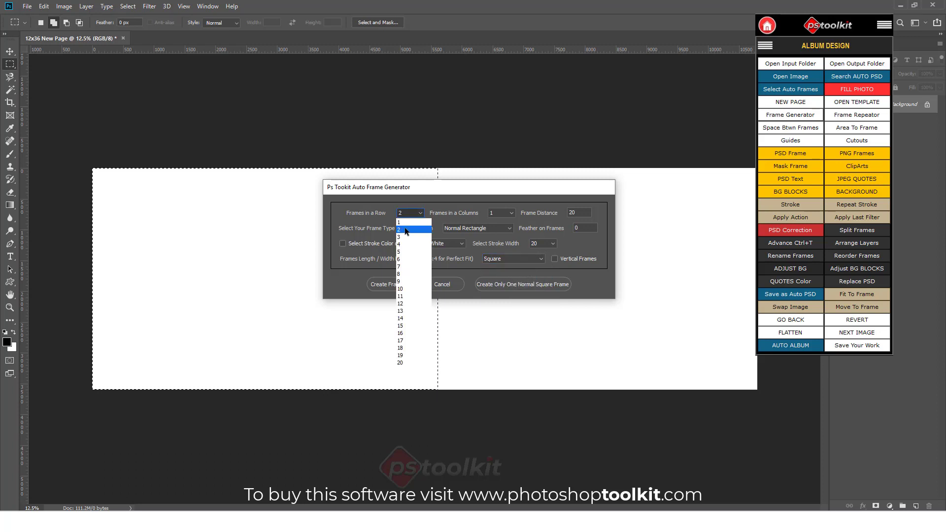
click(407, 229)
click(494, 217)
click(495, 229)
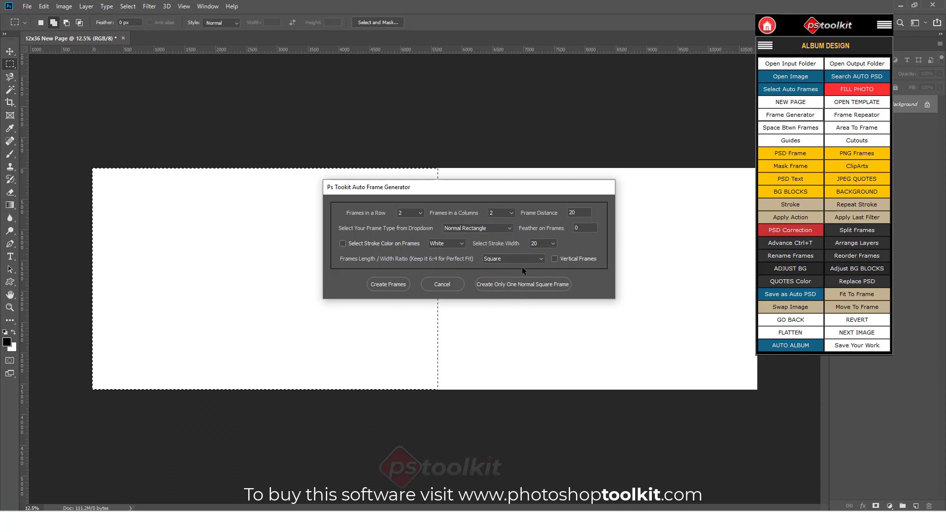
click(384, 285)
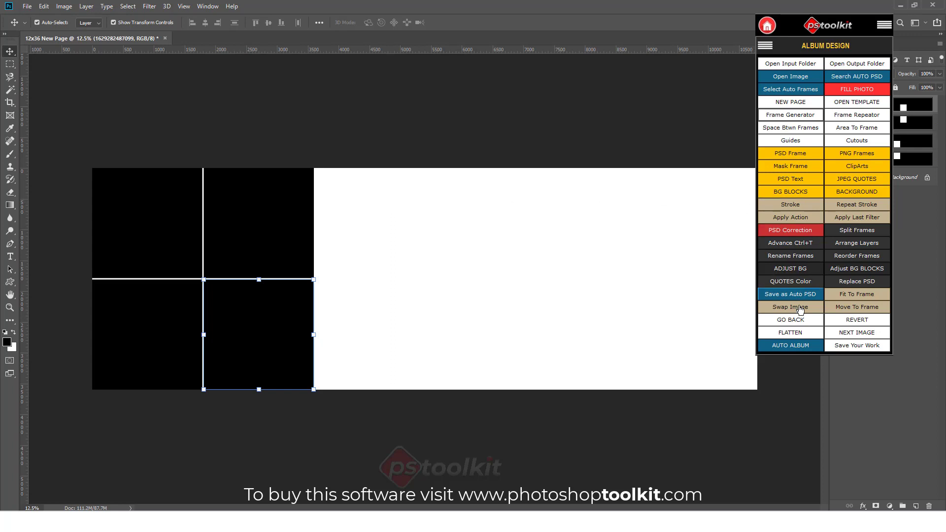
click(798, 321)
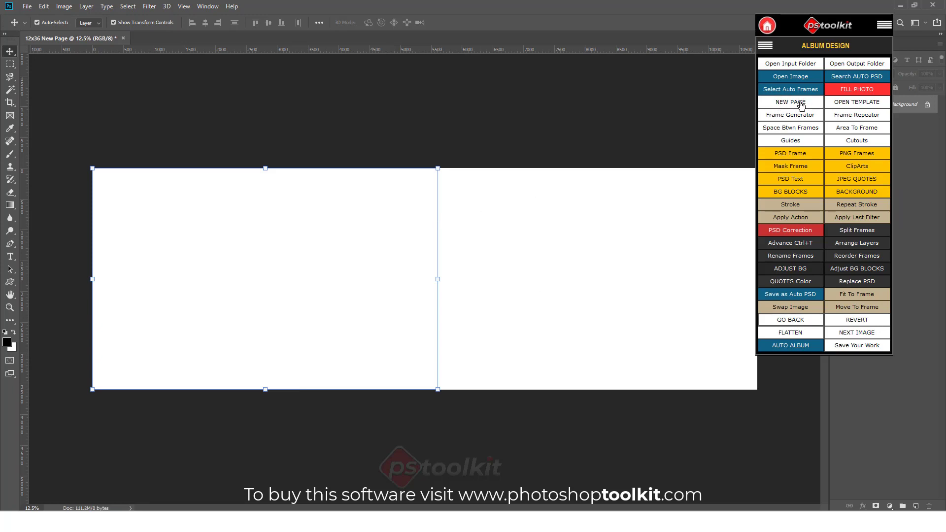
Generate Normal Rectangle frames with 2 in a row, 3 in a column and the 6:4 Normal Photo ratio in the left-hand selection
click(793, 116)
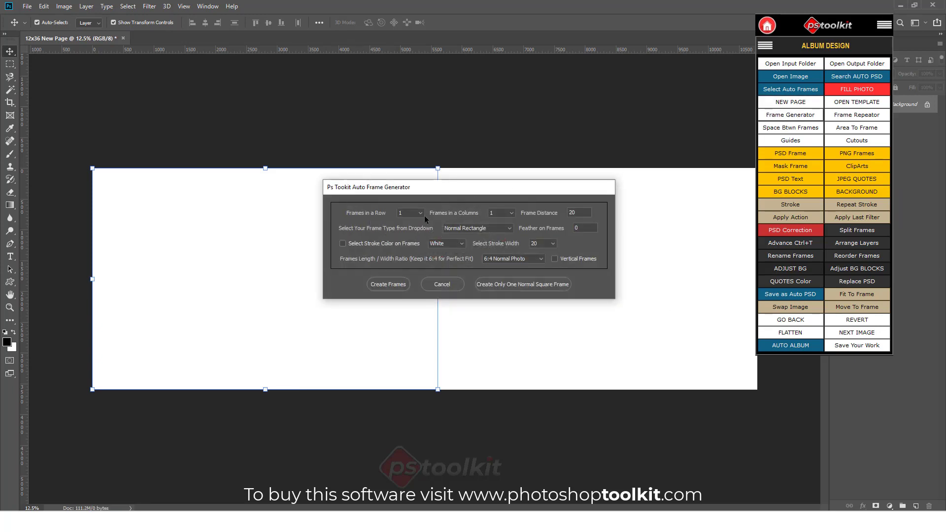
click(420, 213)
click(416, 230)
click(511, 213)
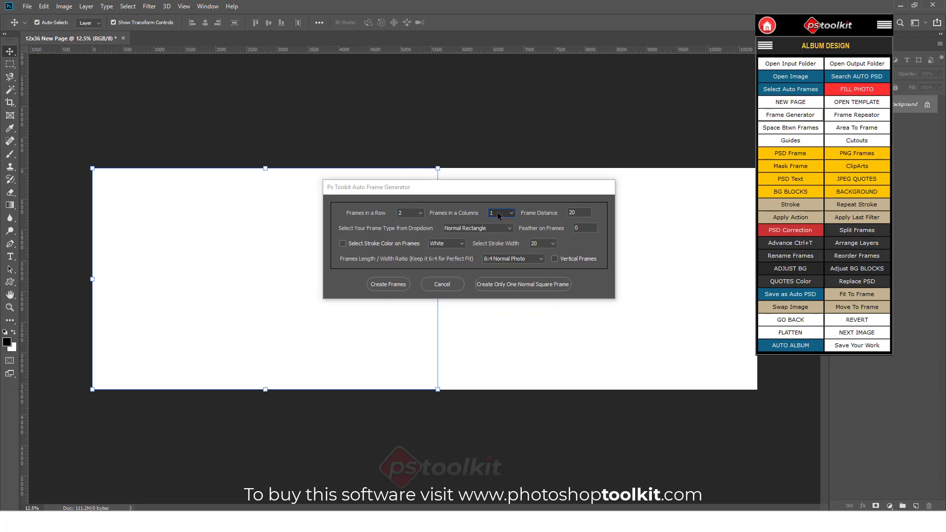
click(493, 237)
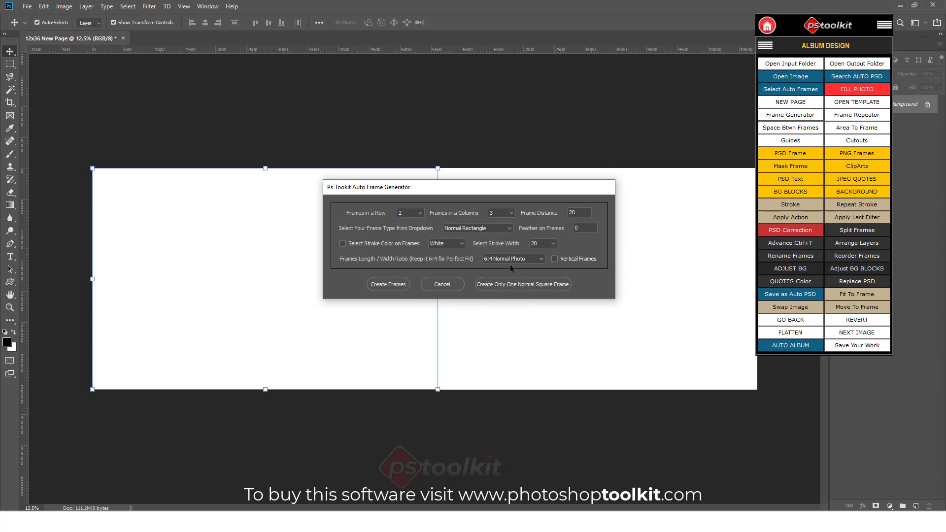
click(394, 285)
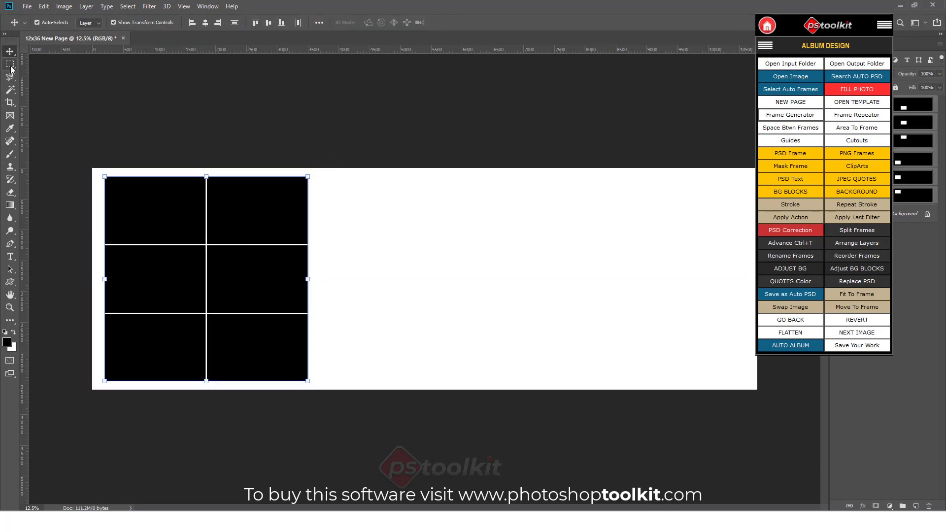
Generate a single Ps Toolkit Shape 17 frame in a full-height selection on the page's right half, and delete that frame
drag(429, 168, 754, 388)
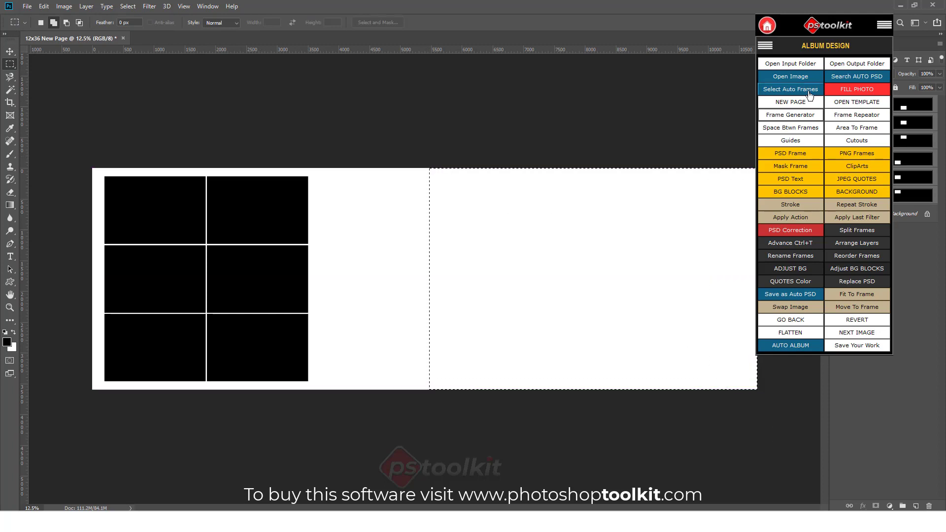
click(791, 114)
click(486, 229)
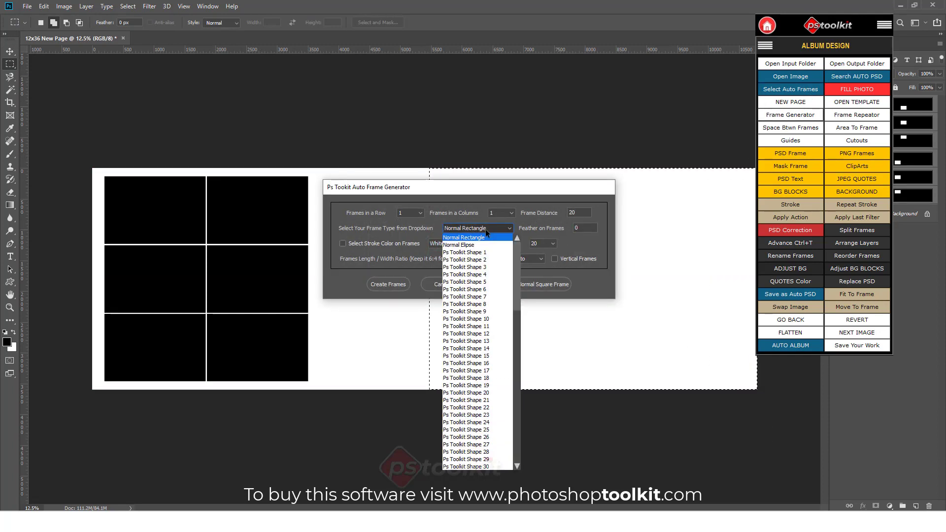
click(487, 373)
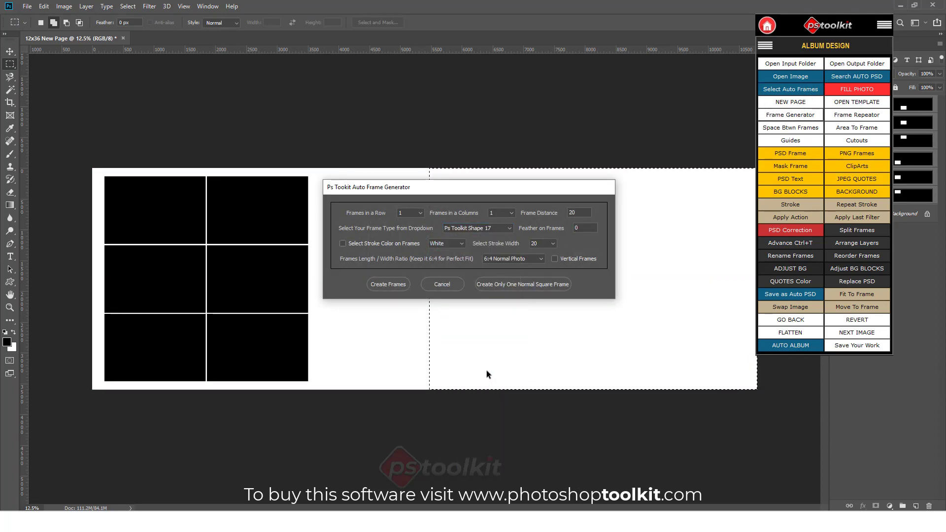
click(388, 284)
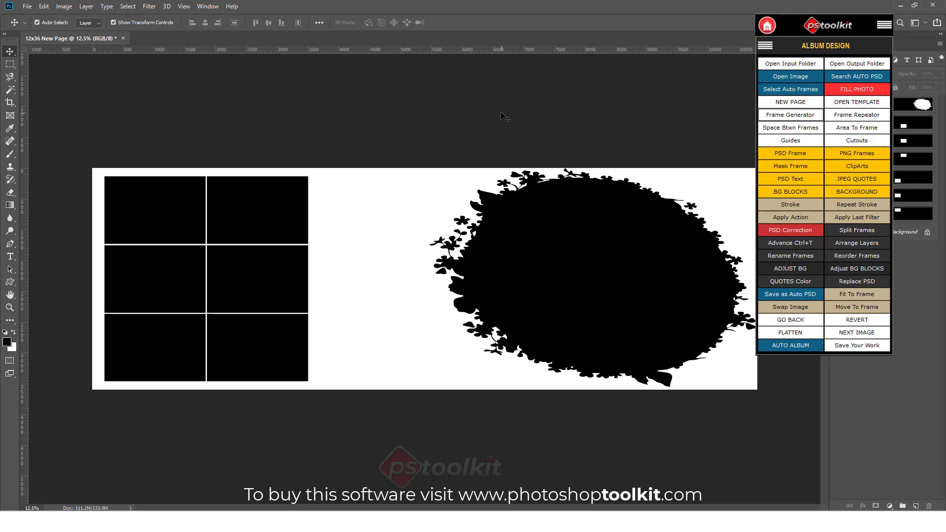
click(602, 239)
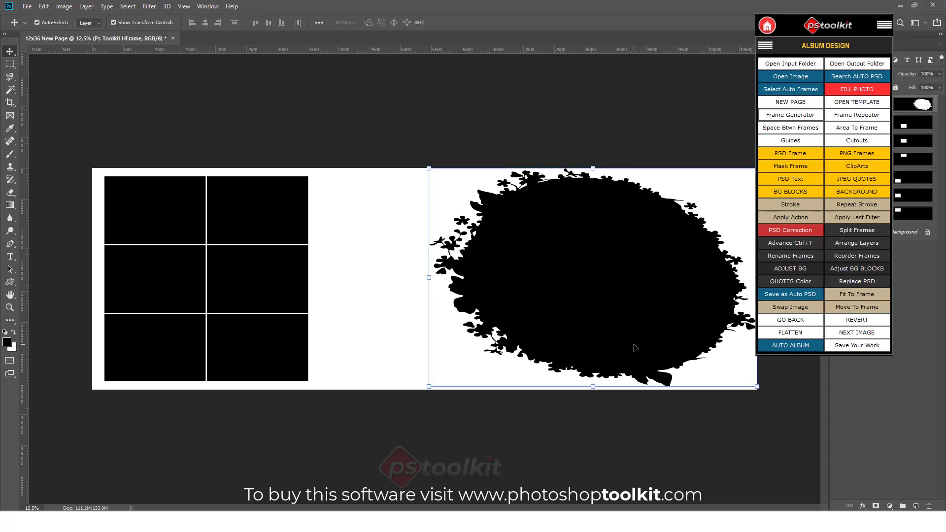
key(Delete)
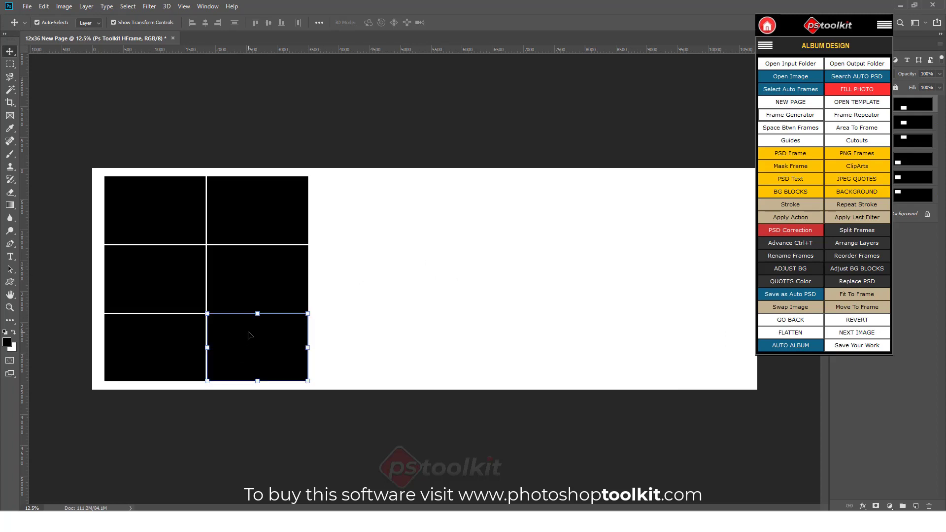
Copy the grid's bottom-right frame to the upper middle of the page and repeat it in 2 rows and 2 columns with 25 spacing
drag(248, 344, 451, 210)
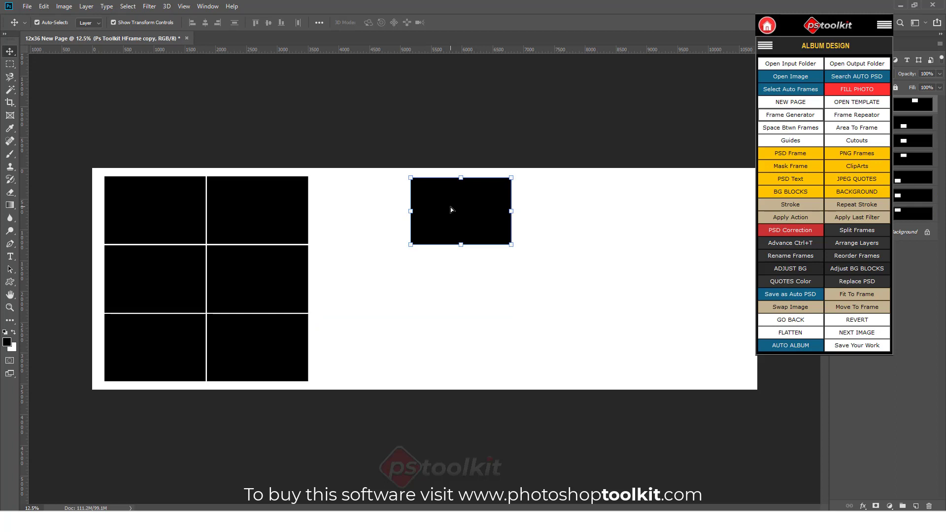
click(866, 117)
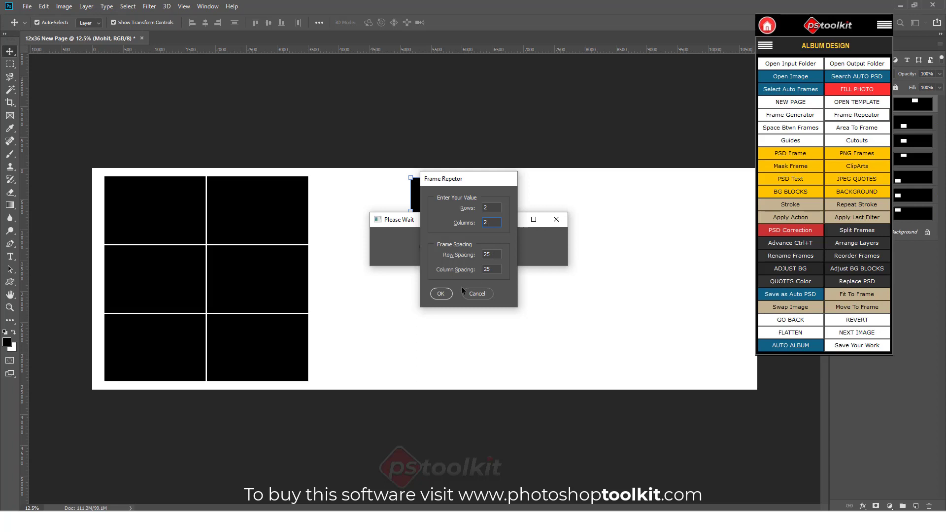
click(442, 293)
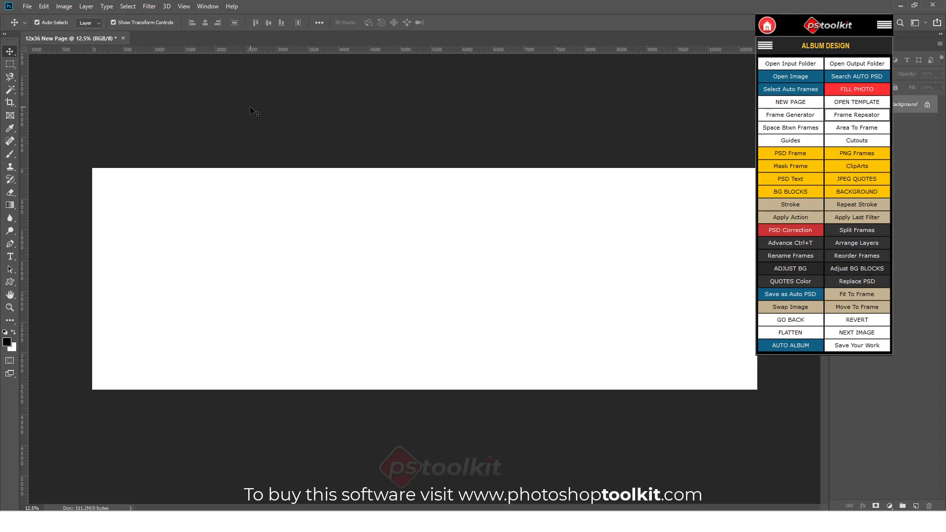
Generate a single Ps Toolkit Shape 13 frame in a selection about 2976 by 1584 px at the cleared page's top-left corner
click(9, 64)
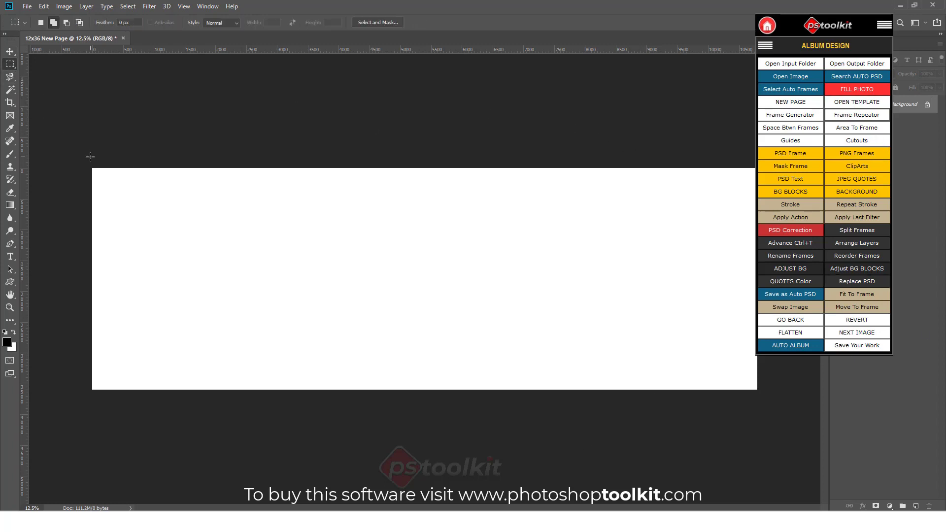
drag(87, 154, 275, 265)
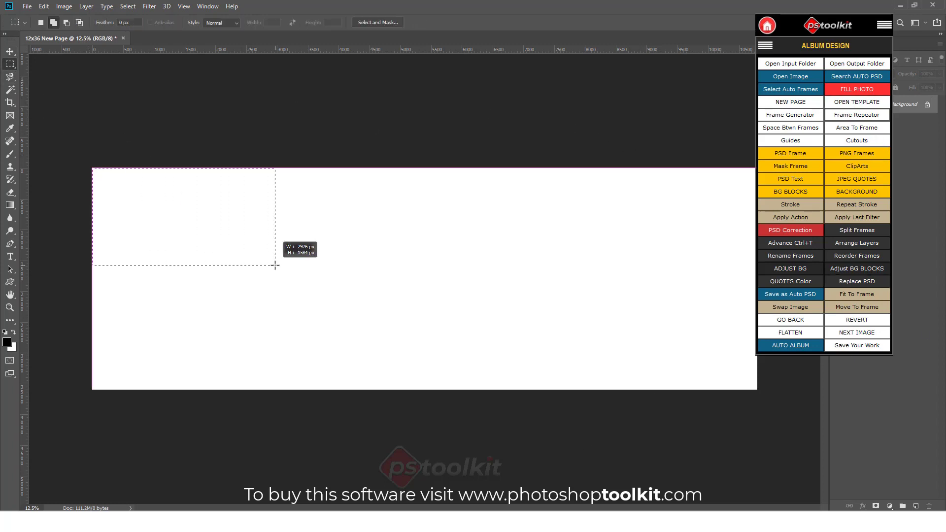
click(791, 115)
click(477, 228)
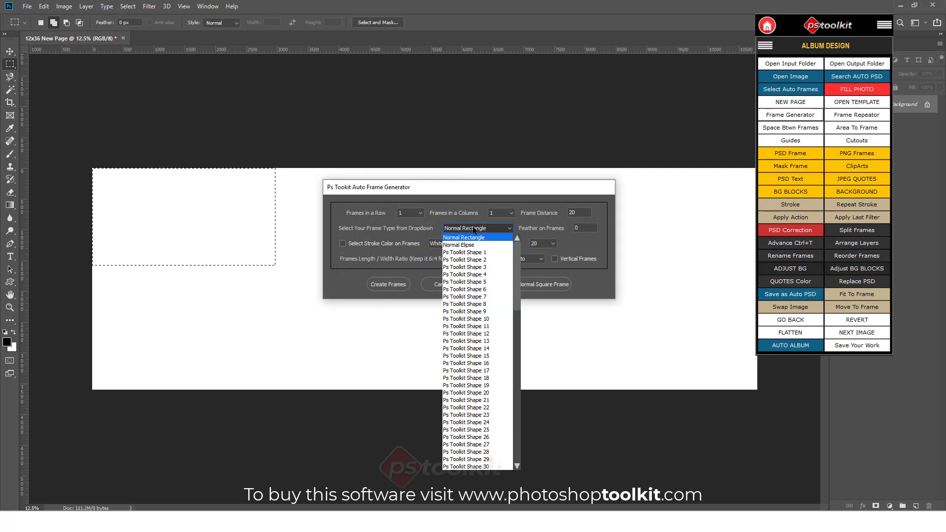
click(476, 343)
click(380, 279)
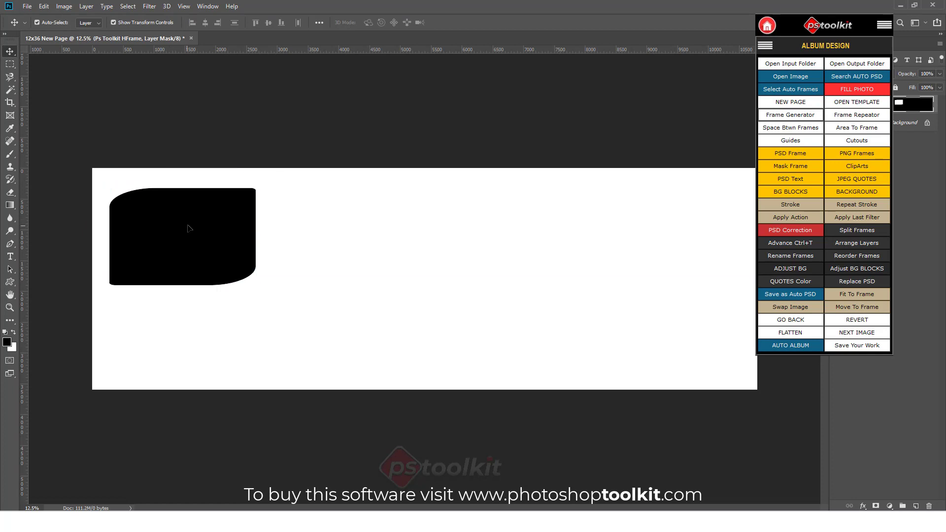
Scale the frame to about 80% near the page's upper-left corner and repeat it in 3 rows and 3 columns with 25 spacing
drag(219, 224, 233, 229)
drag(292, 289, 257, 265)
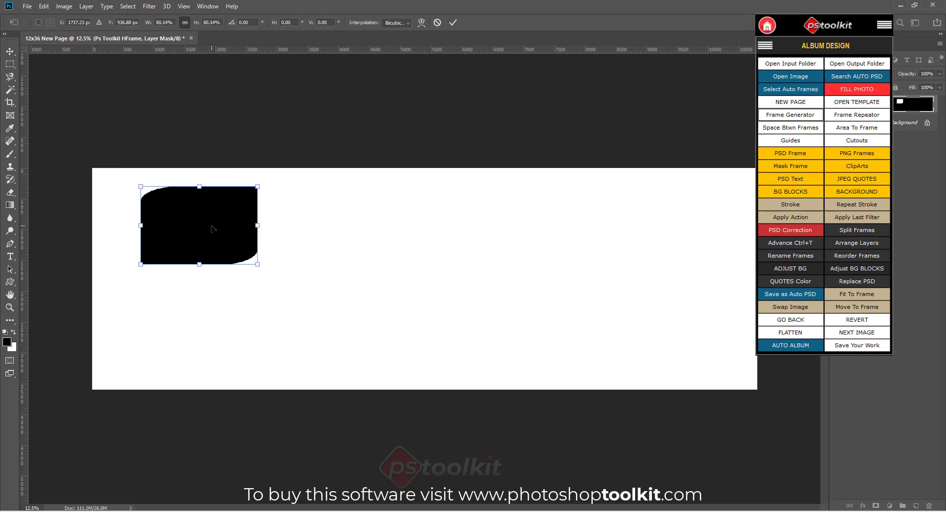
mouse_move(183, 210)
mouse_down()
mouse_move(162, 220)
mouse_move(165, 205)
mouse_move(192, 223)
mouse_up()
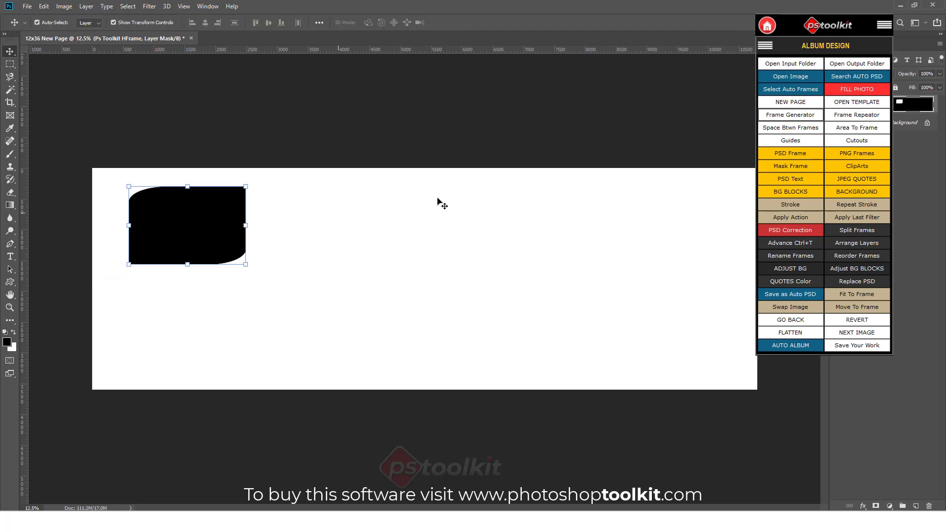
click(852, 117)
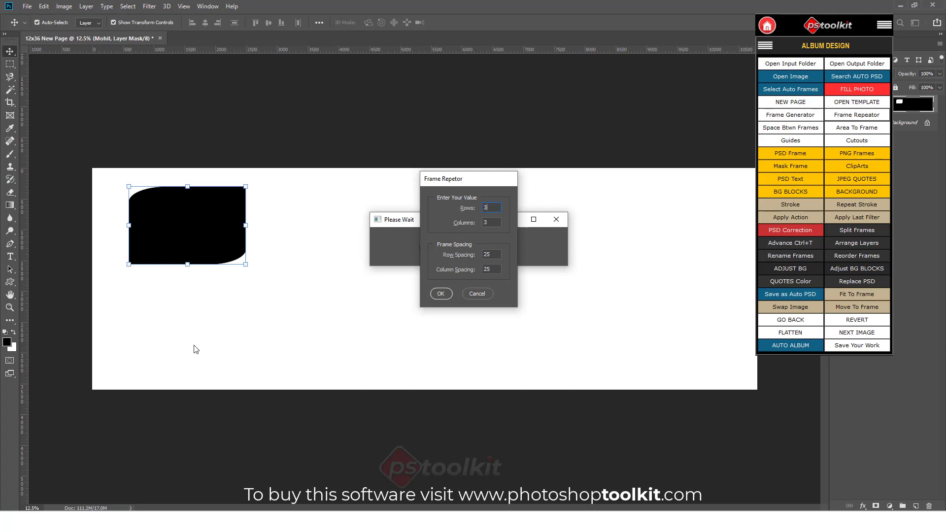
click(441, 294)
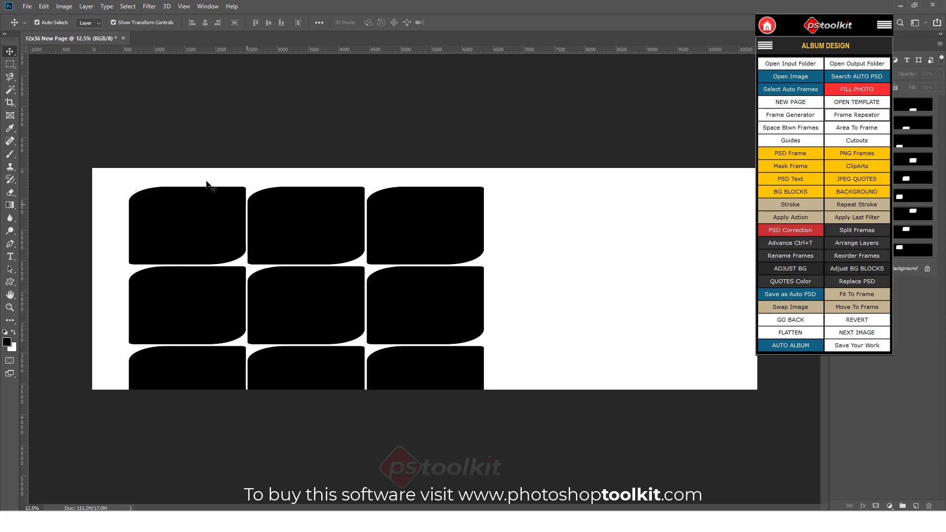
Scale all nine frames together to about 76% and position the grid within the page's left half
drag(176, 149, 391, 369)
click(483, 424)
drag(355, 266, 348, 277)
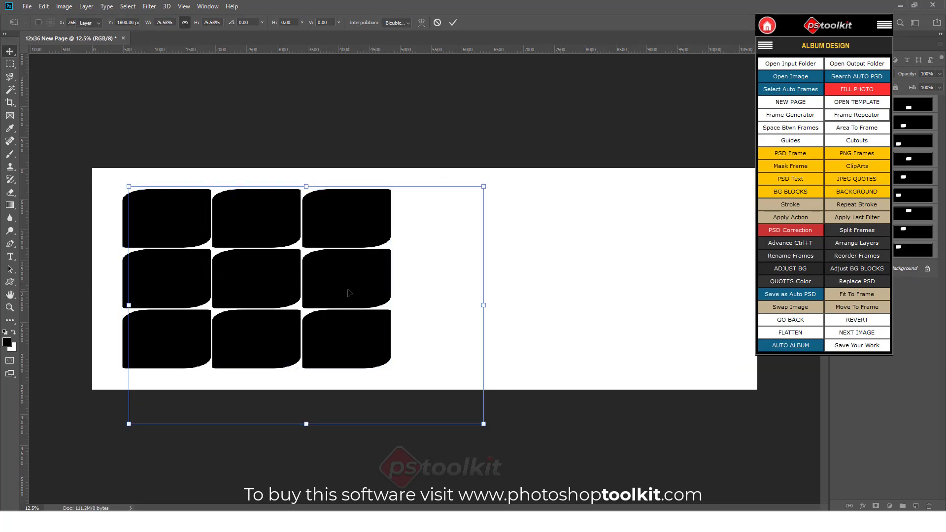
click(490, 259)
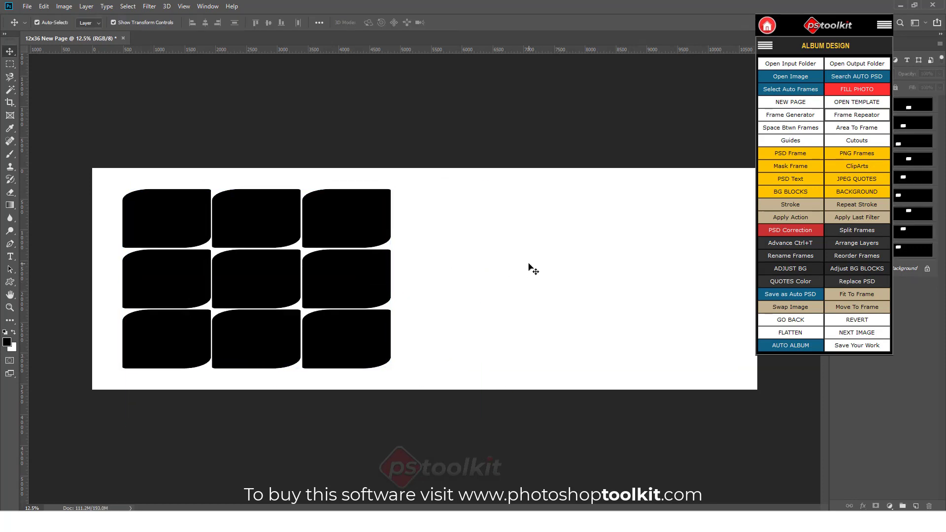
Copy the grid's bottom-right frame to the upper part of the page's right half and repeat it in 2 rows and 2 columns with 25 spacing
click(362, 339)
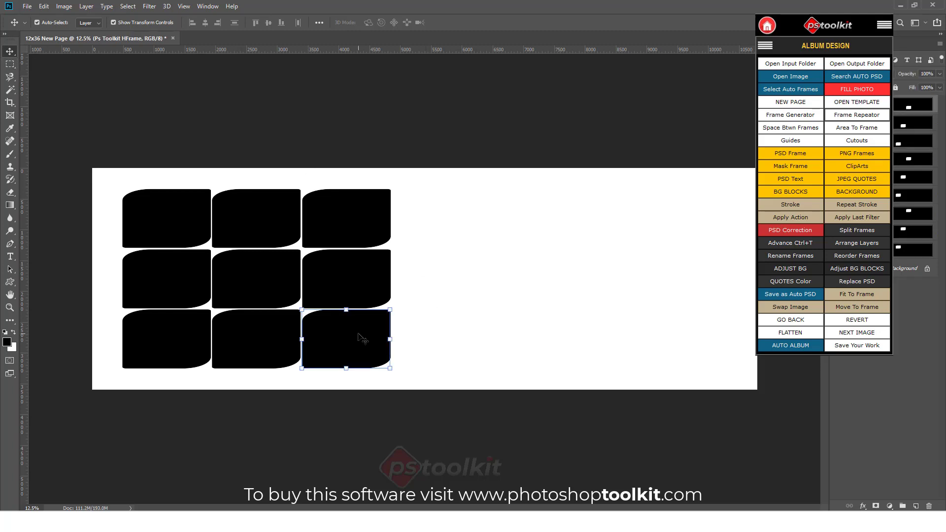
drag(347, 339, 504, 226)
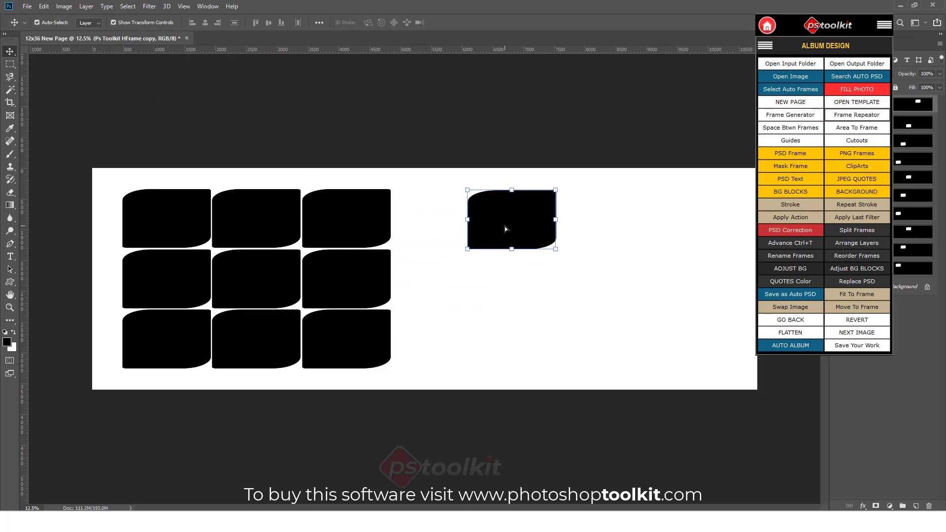
click(853, 119)
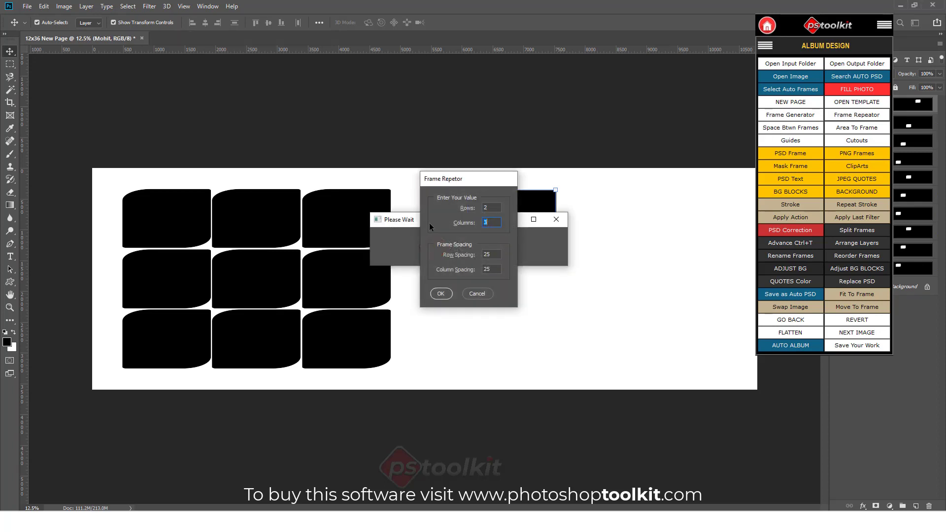
click(450, 295)
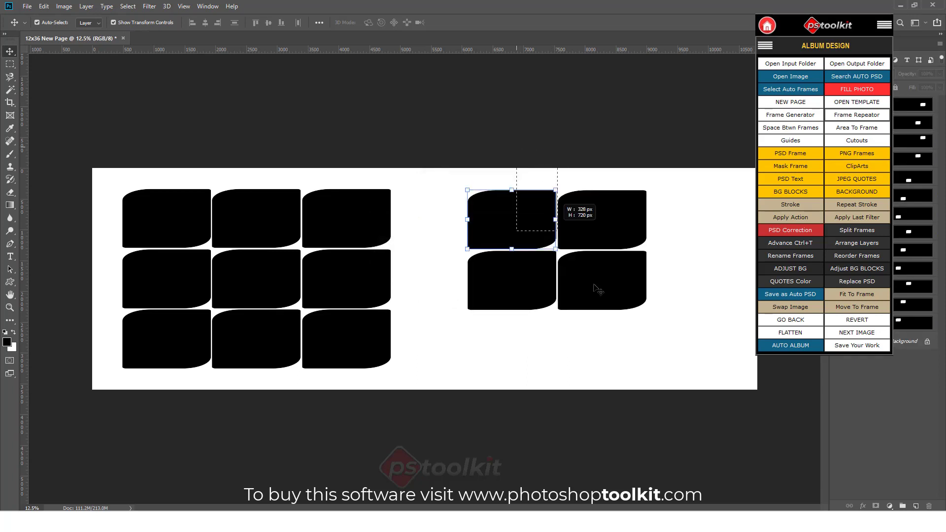
Enlarge the four repeated frames together and position them to fill most of the page's right half
key(ctrl+t)
drag(647, 310, 754, 376)
mouse_move(718, 325)
mouse_down()
mouse_move(693, 326)
mouse_move(701, 323)
mouse_up()
key(Return)
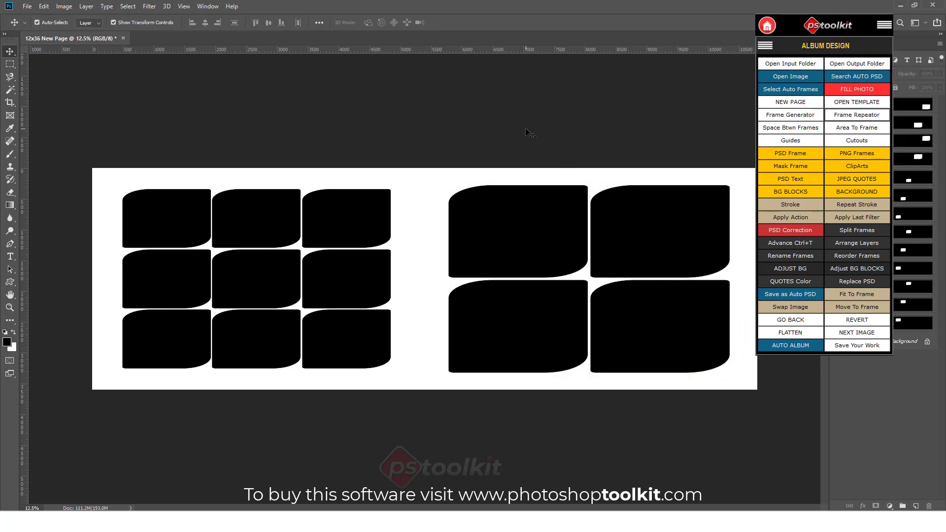
Select all auto frames on the page and fill them with photos
click(793, 92)
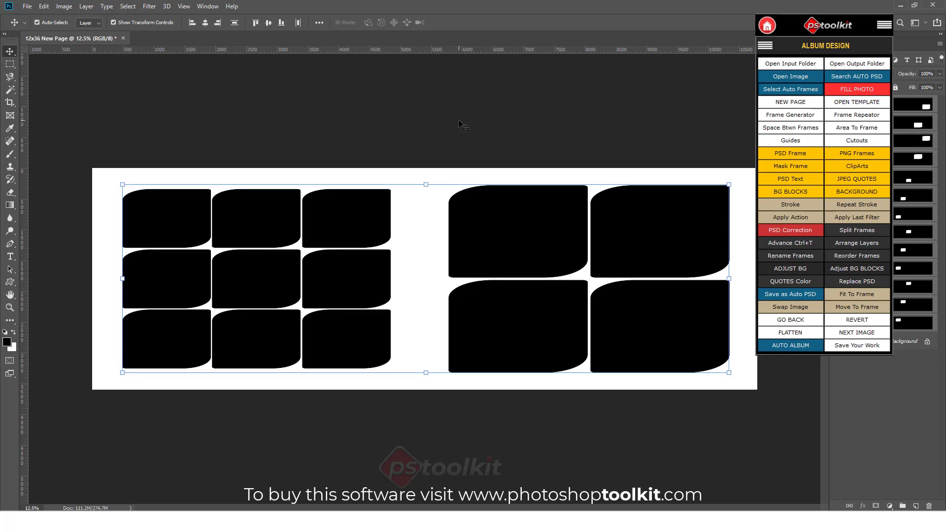
click(850, 92)
click(472, 197)
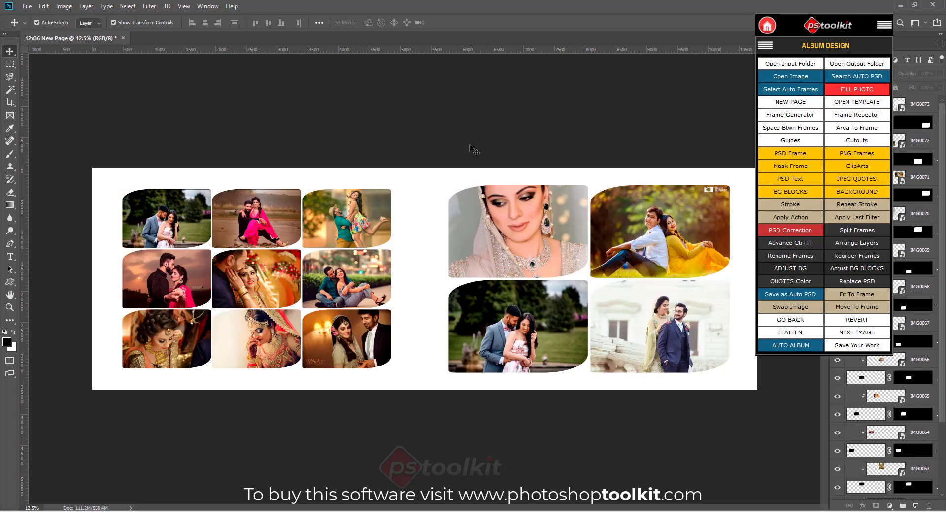
Save the finished page as JPG and PSD, and check Page-0008.jpg and Page-0008.psd in the album output folder
click(848, 346)
click(456, 282)
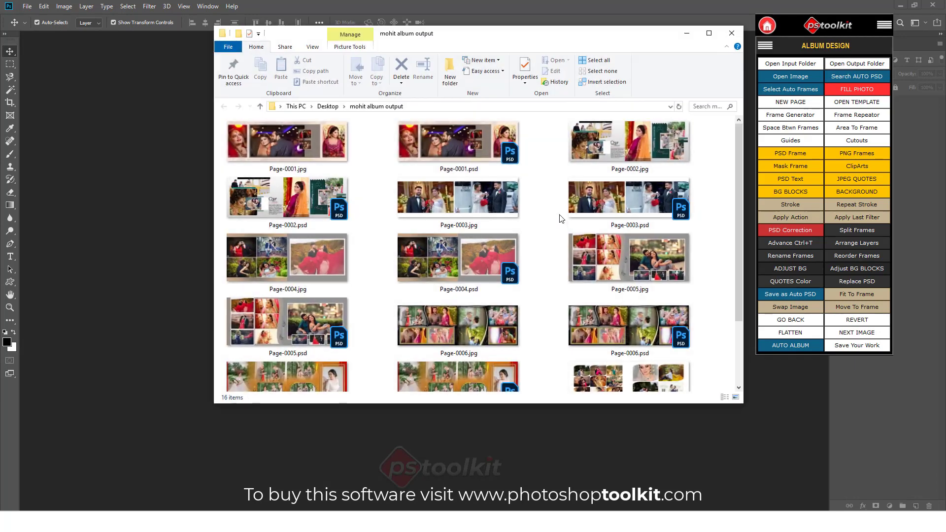
scroll(626, 295, down, 2)
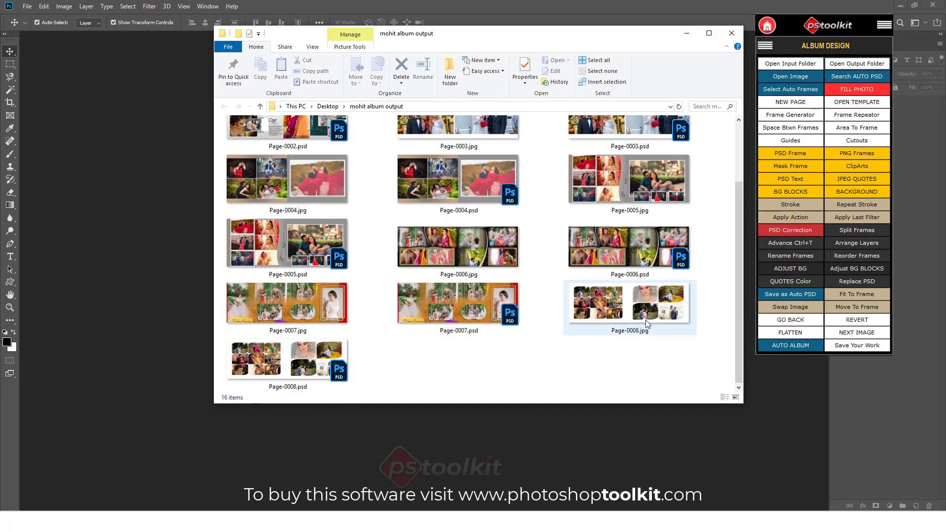
click(649, 324)
click(316, 365)
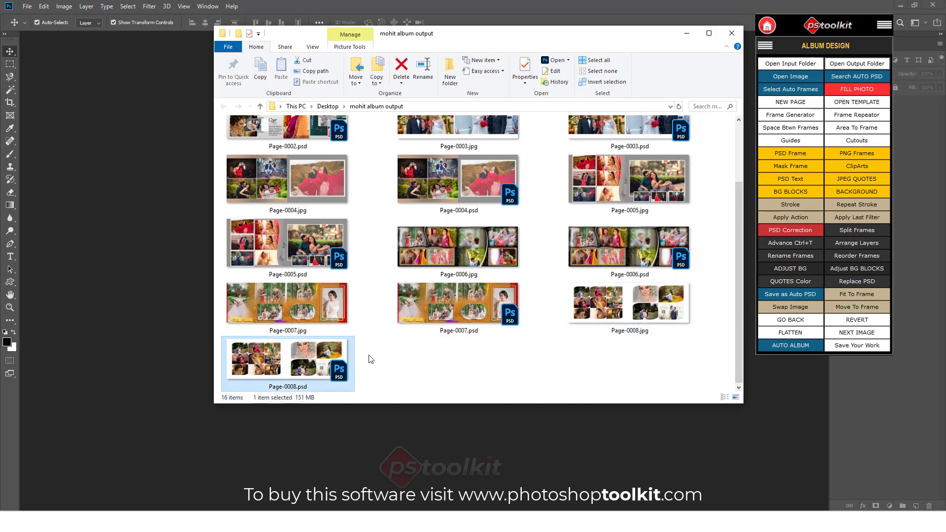
click(733, 34)
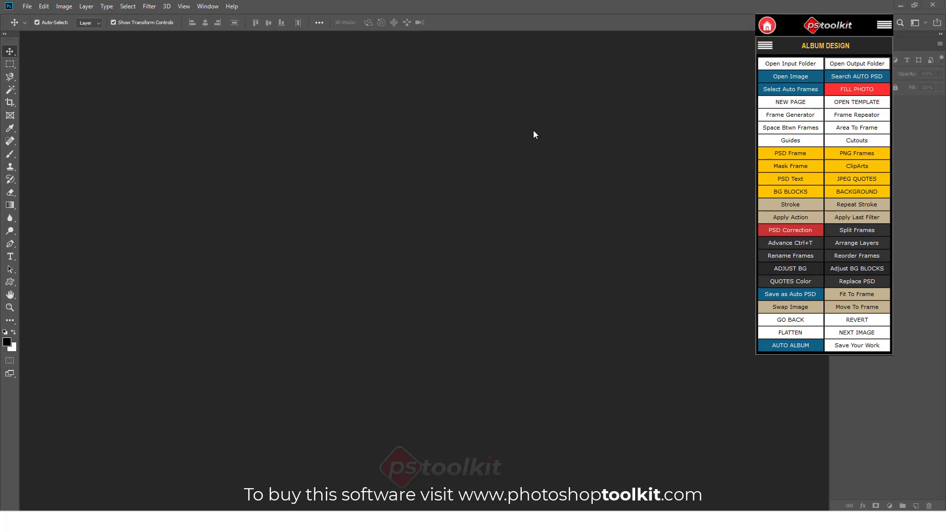
Create a new blank 12x36 page and move the PS Toolkit window clear of the layer list
click(790, 102)
click(420, 222)
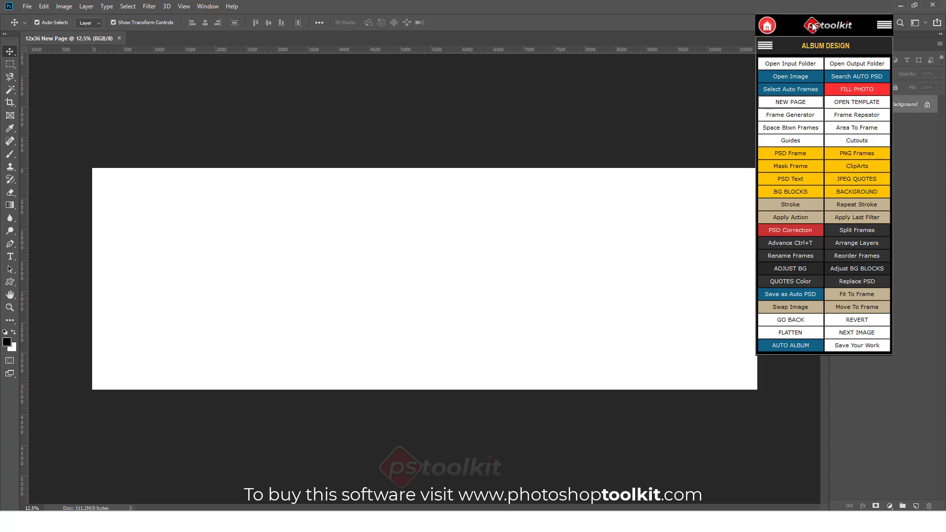
drag(814, 27, 745, 31)
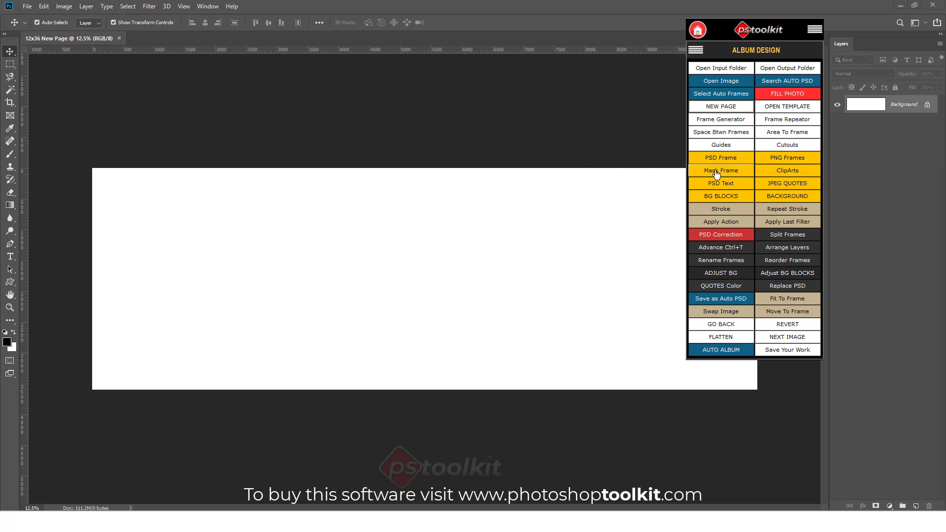
Insert PSD Frame (159).psd from the PSD frame library, scaled to about 88% and placed near the page's upper-left corner
click(726, 159)
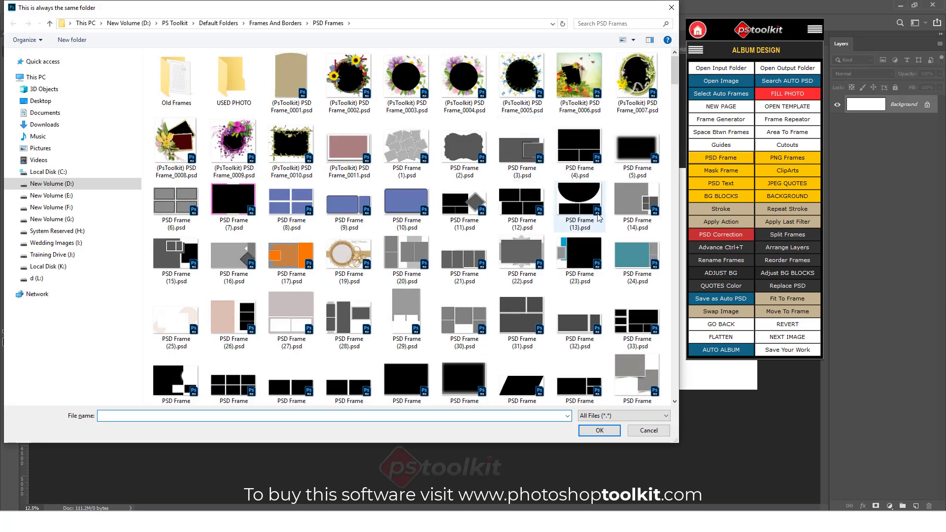
scroll(505, 238, down, 15)
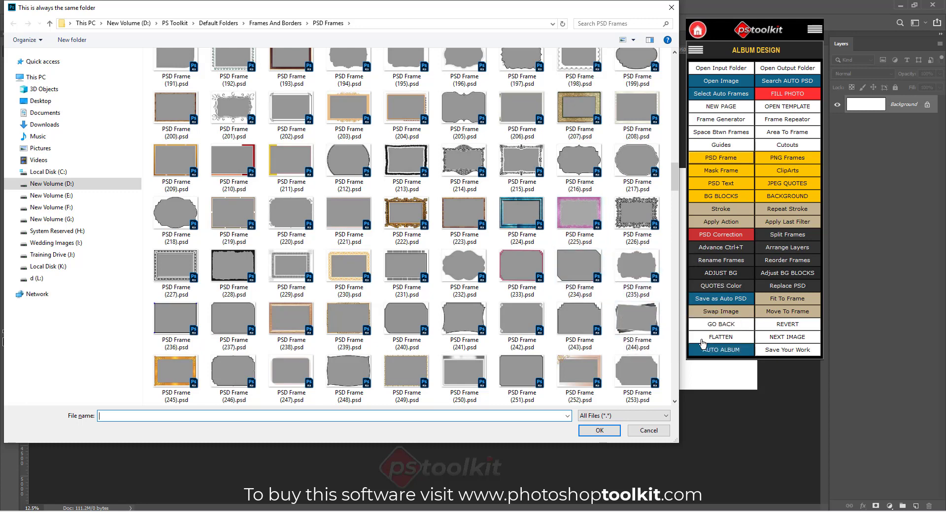
scroll(490, 257, down, 4)
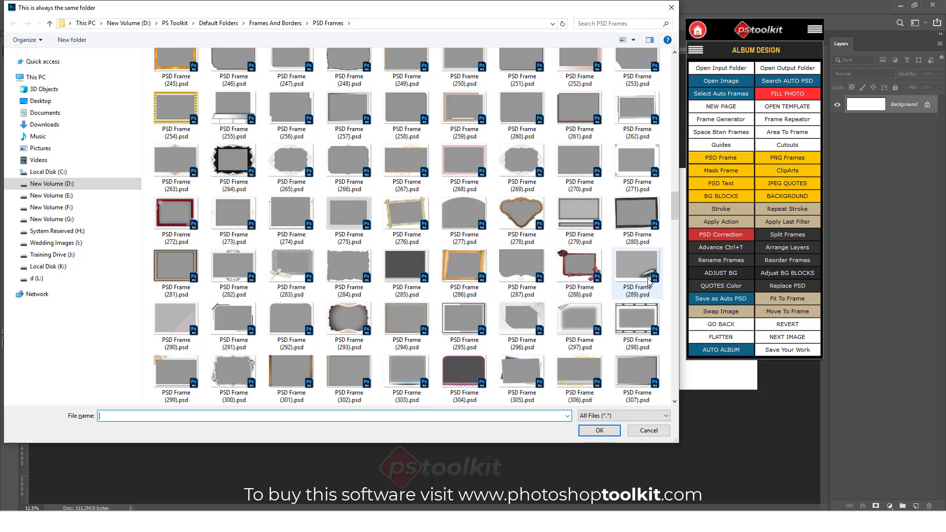
scroll(620, 255, down, 15)
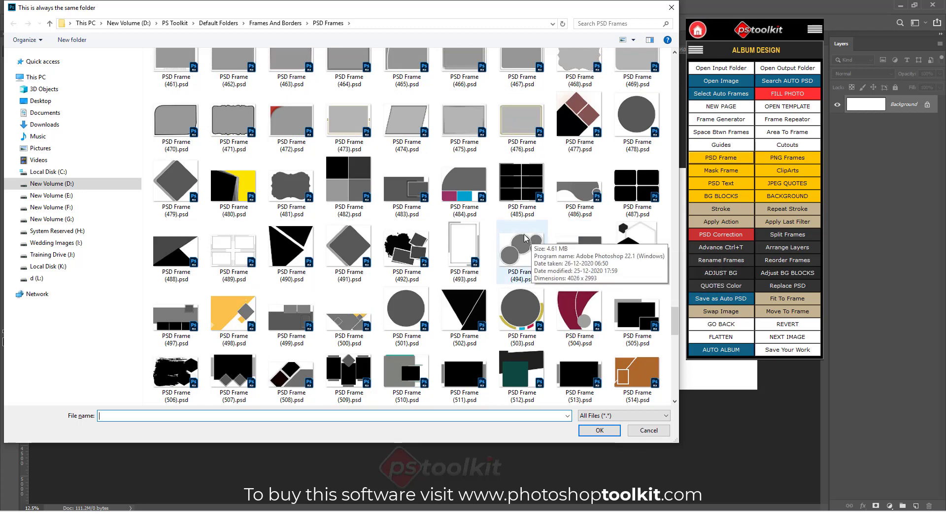
scroll(525, 235, down, 4)
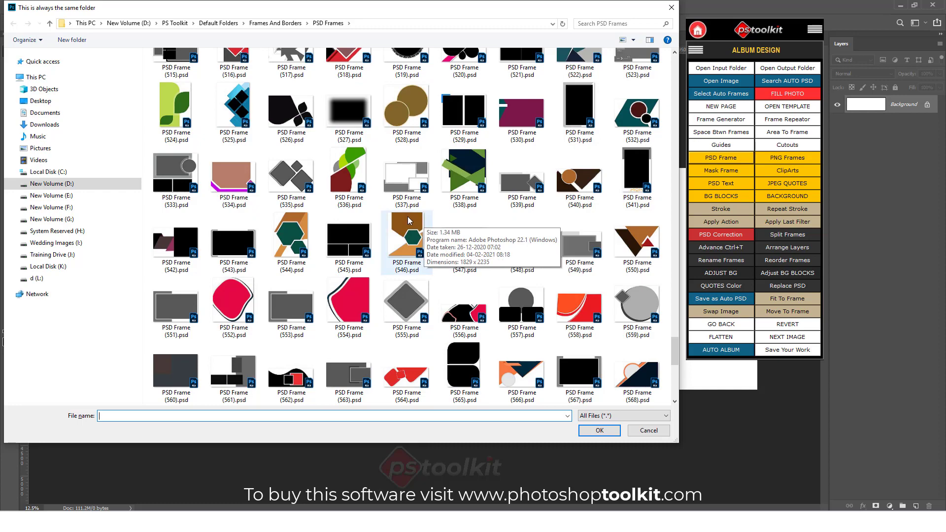
scroll(407, 217, up, 17)
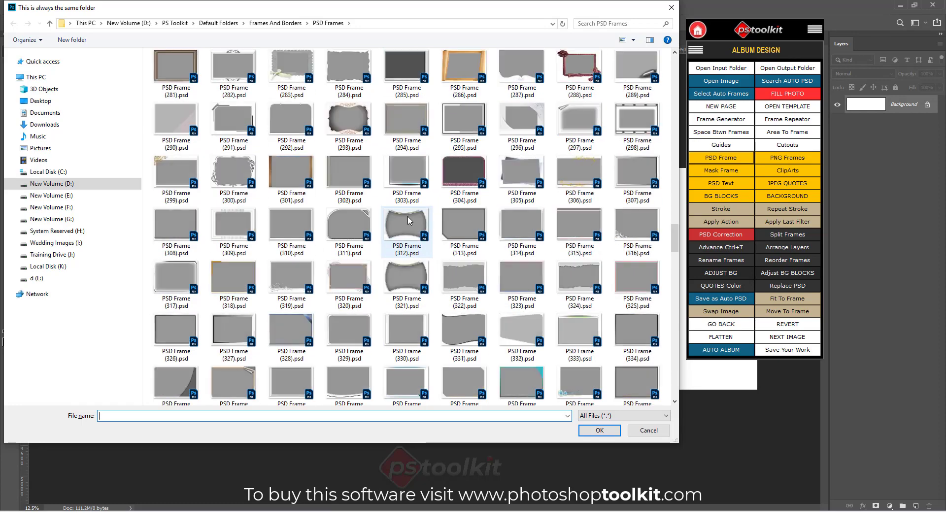
scroll(407, 217, up, 11)
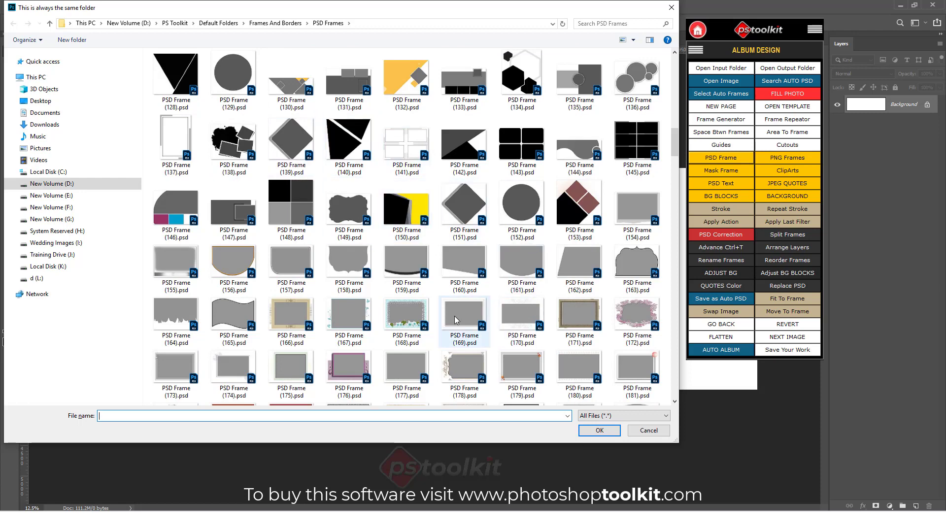
double_click(407, 259)
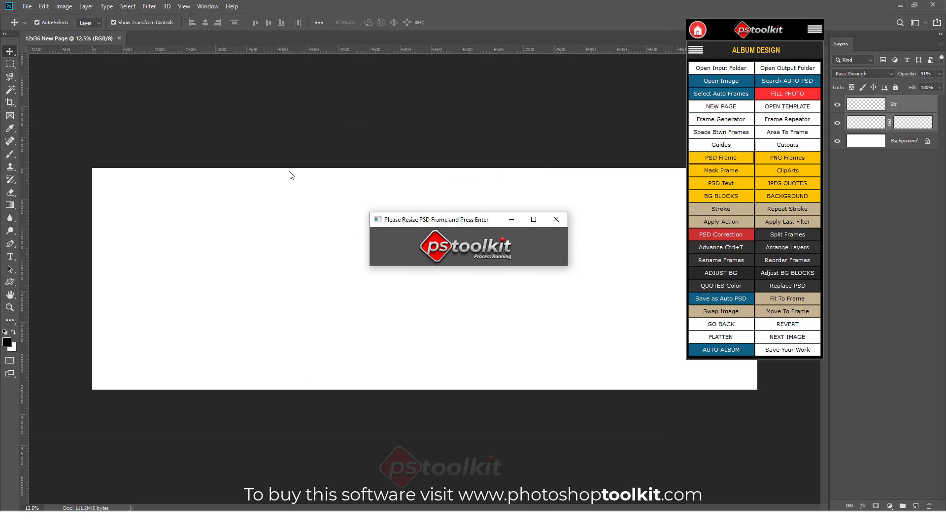
drag(507, 333, 488, 324)
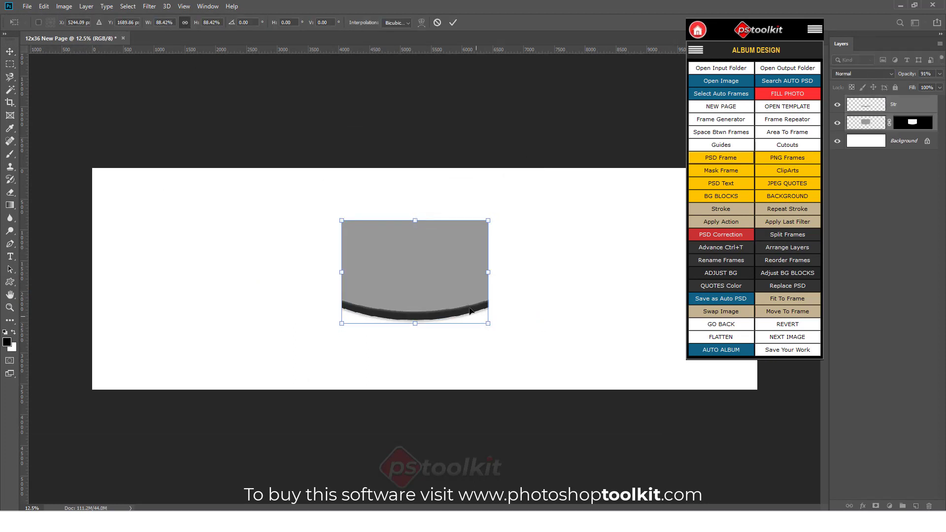
drag(450, 292, 217, 246)
key(Return)
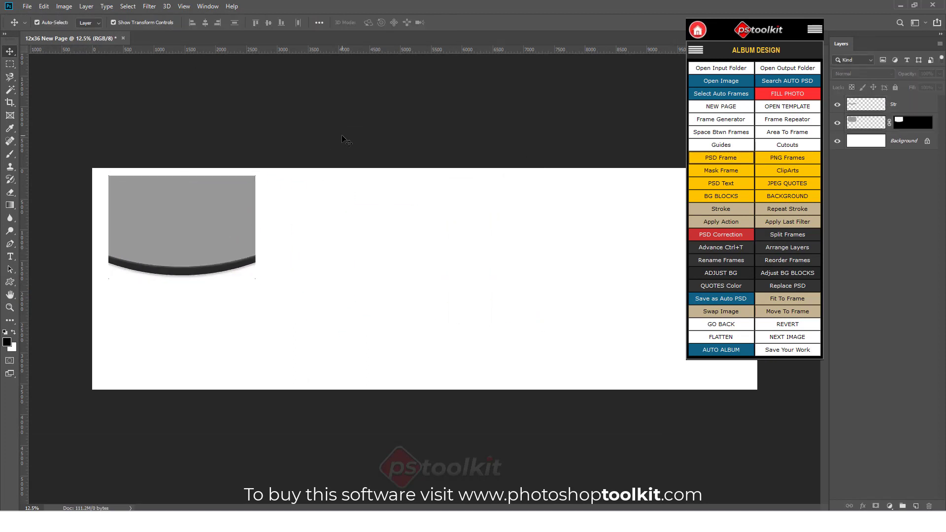
Group the inserted frame's Str layer and its mask frame layer together
click(920, 104)
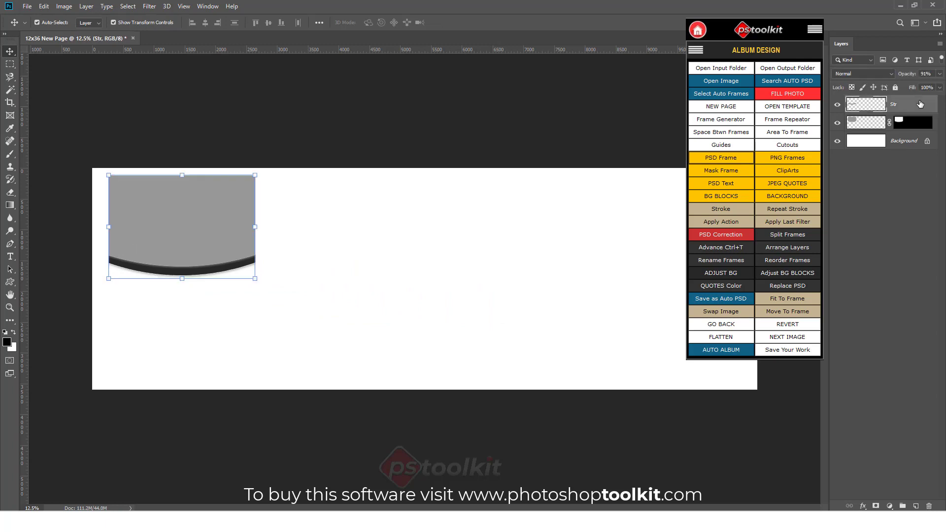
click(870, 127)
click(316, 137)
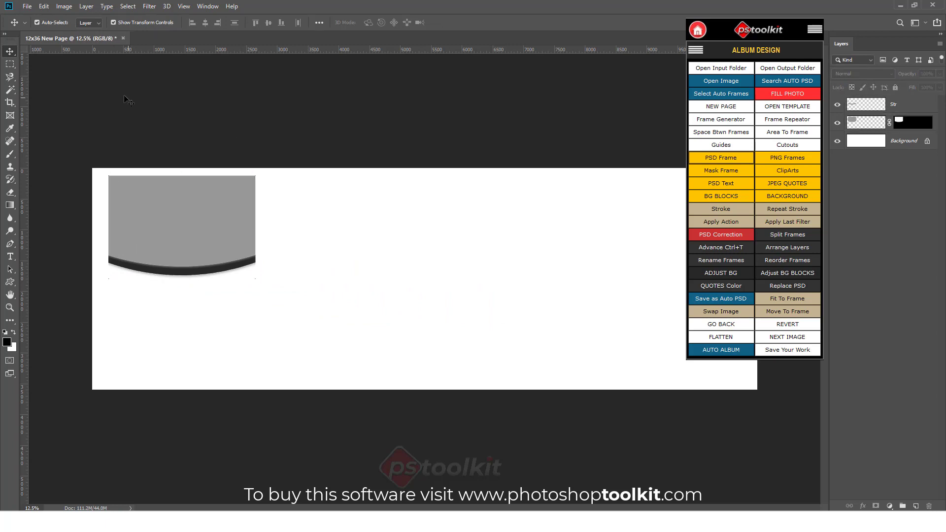
click(272, 296)
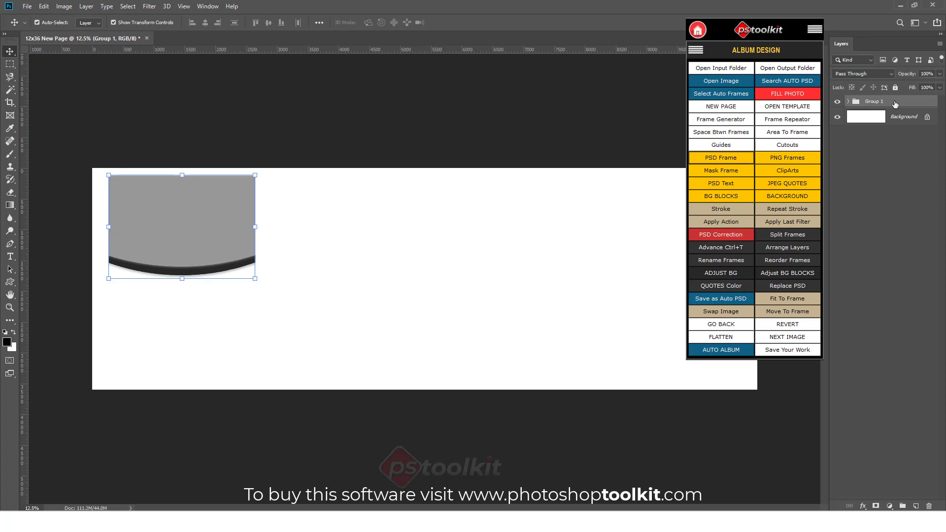
Repeat the grouped PSD frame in 2 rows and 2 columns with 25 row and column spacing
click(783, 121)
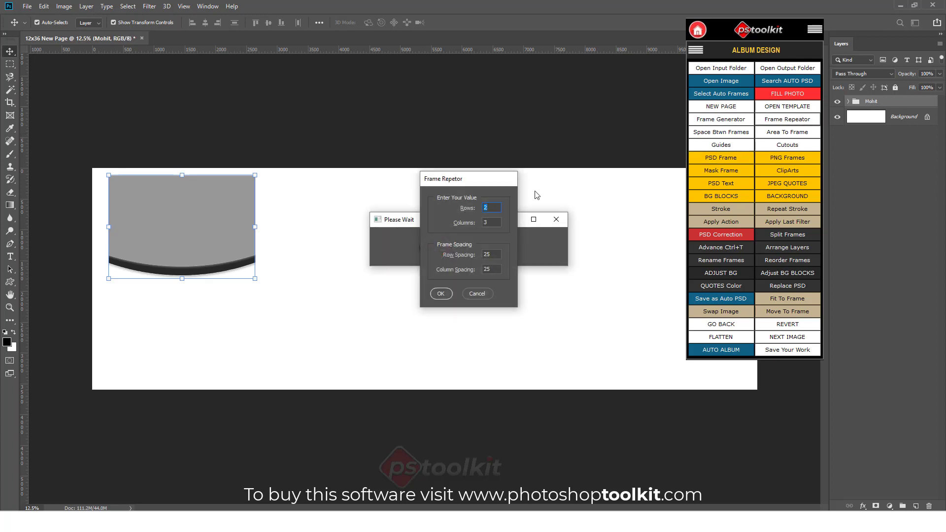
click(488, 222)
click(436, 293)
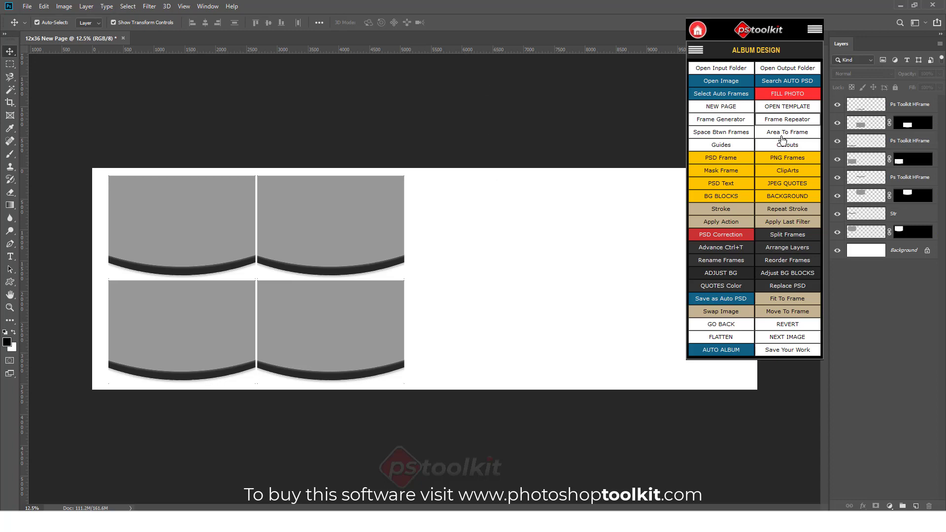
Insert PNG Frame (17).png from the PNG frame library and place it just beside the 2x2 PSD frame grid, near the page's upper edge
click(788, 160)
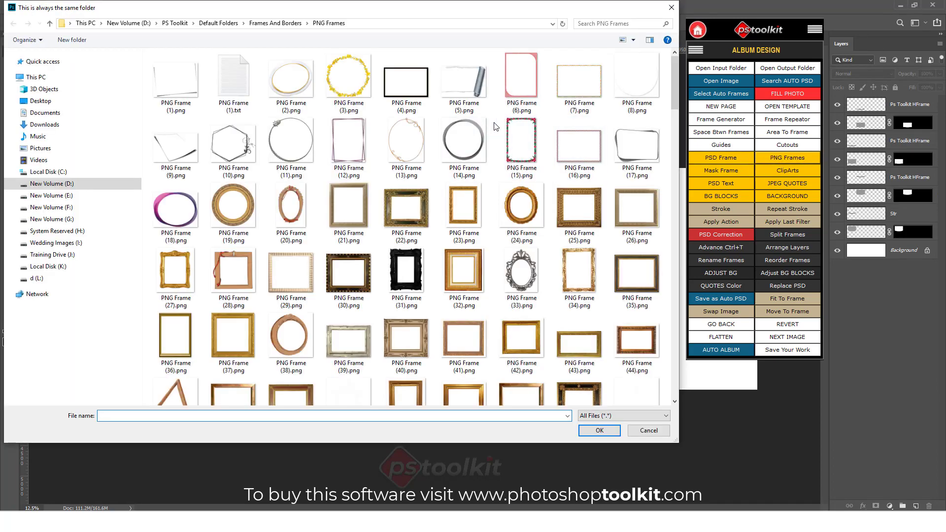
double_click(640, 150)
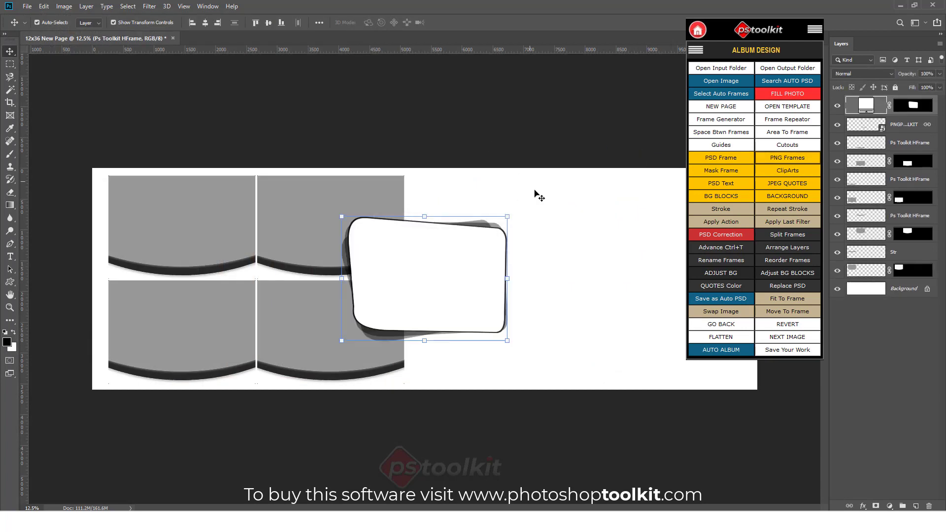
drag(446, 254, 518, 214)
key(Return)
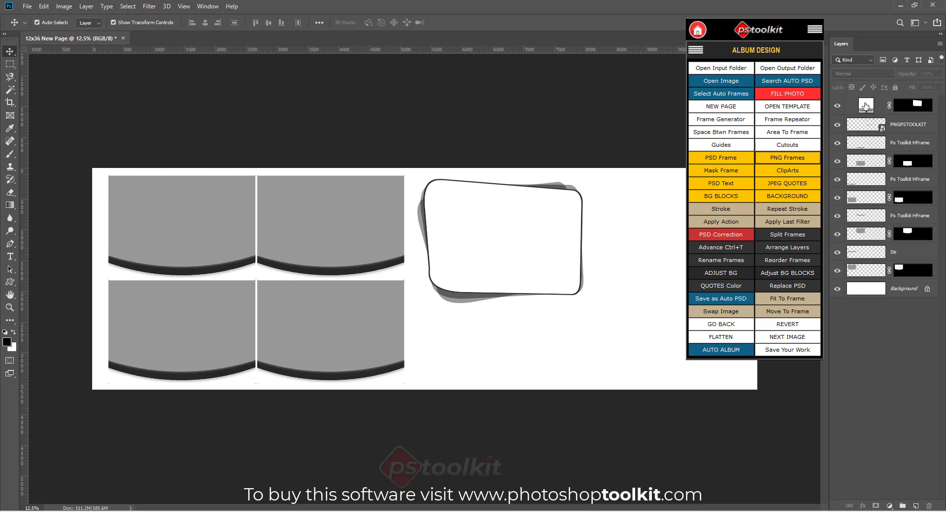
Select the inserted PNG frame's PNGPSTOOLKIT layer together with its mask frame layer and group them
click(534, 213)
click(907, 126)
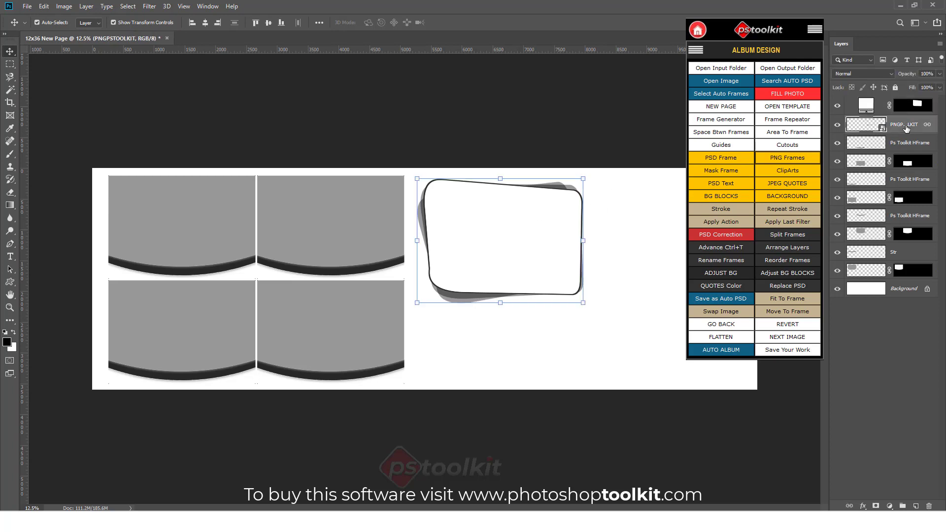
click(906, 142)
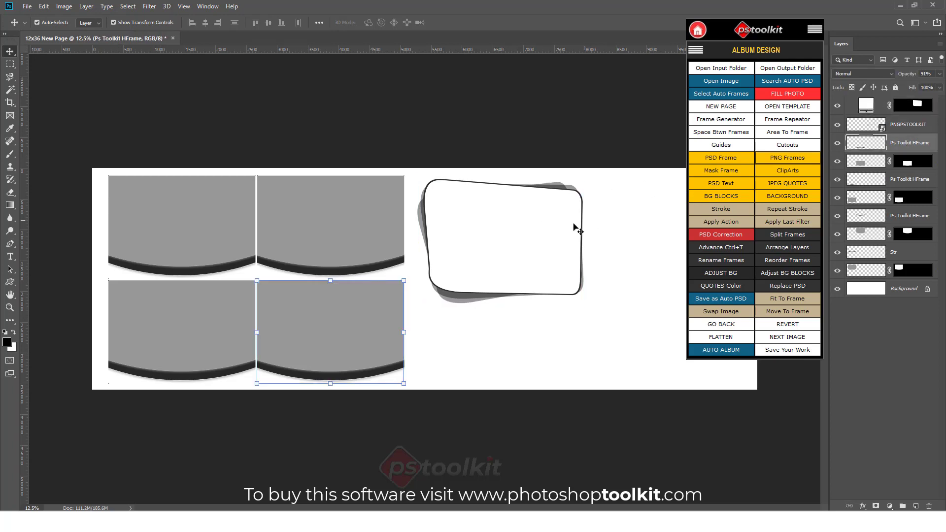
click(554, 209)
drag(478, 113, 539, 260)
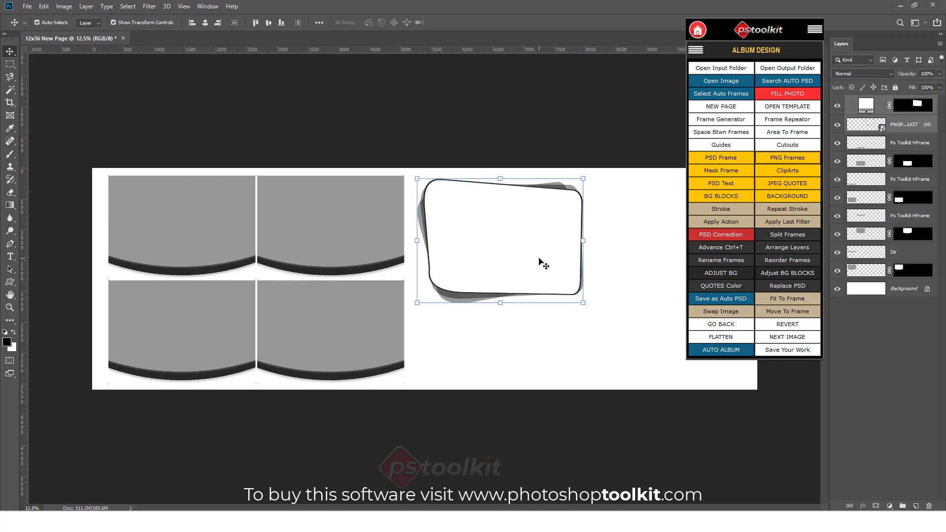
key(ctrl+g)
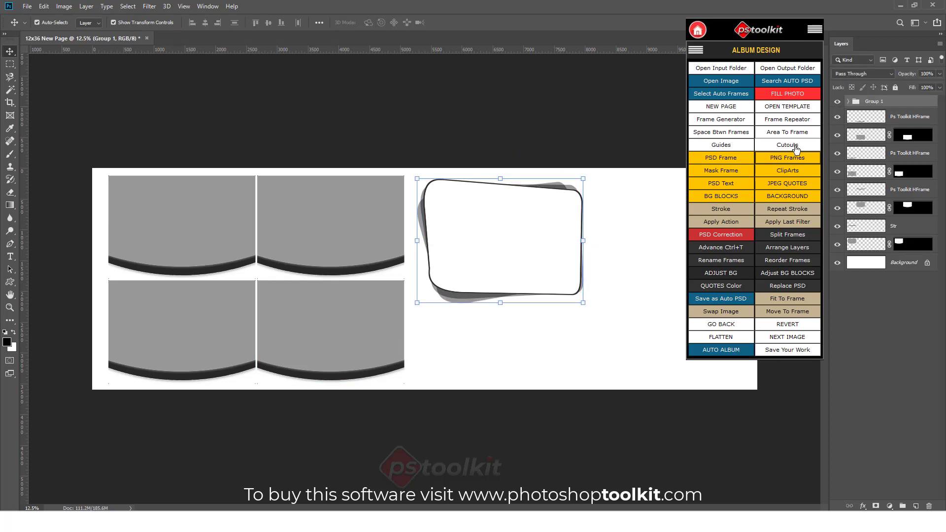
Repeat the grouped PNG frame in 2 rows and 2 columns with 25 spacing and scale the grid to about 76%
click(838, 102)
click(837, 101)
click(787, 120)
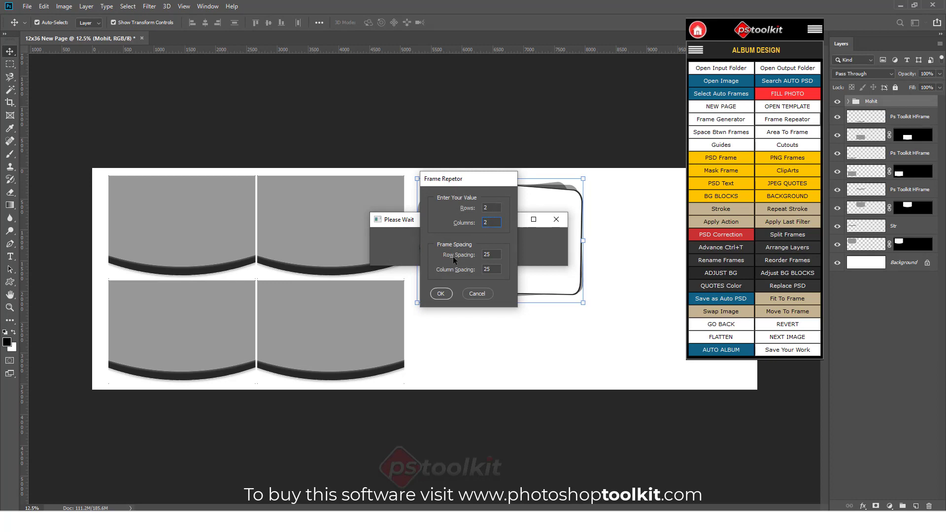
click(435, 295)
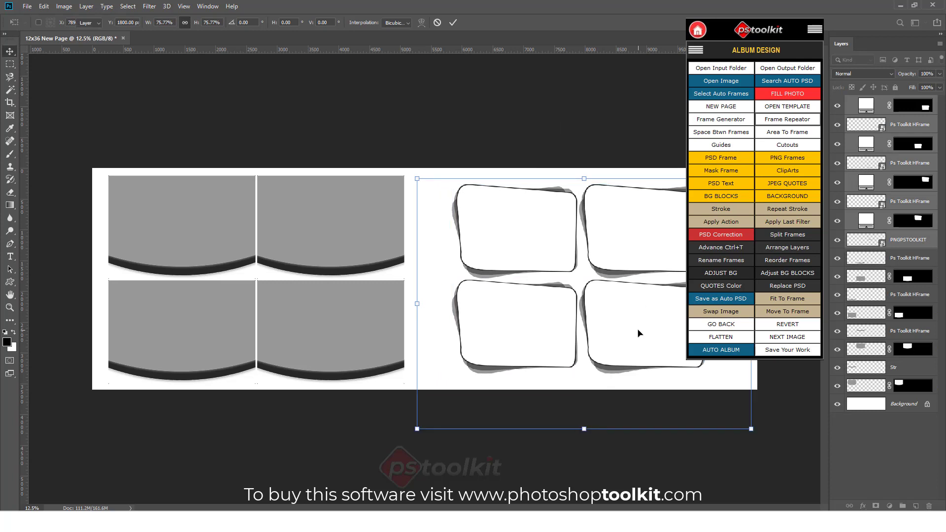
Delete the four PSD frames from the left half of the page
drag(158, 126, 359, 415)
key(Delete)
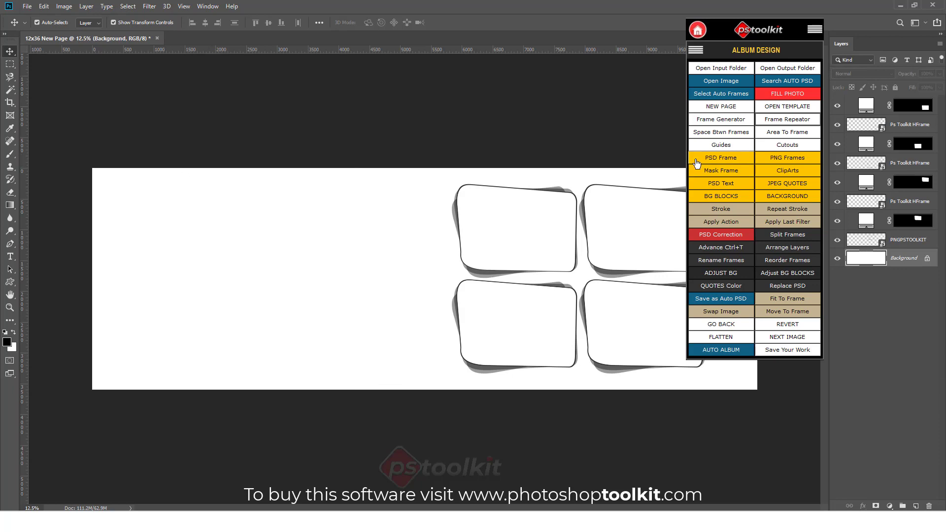
Insert Mask Frame (76).jpg from the mask frame library, place it in the page's upper-left corner and scale it down slightly
click(724, 172)
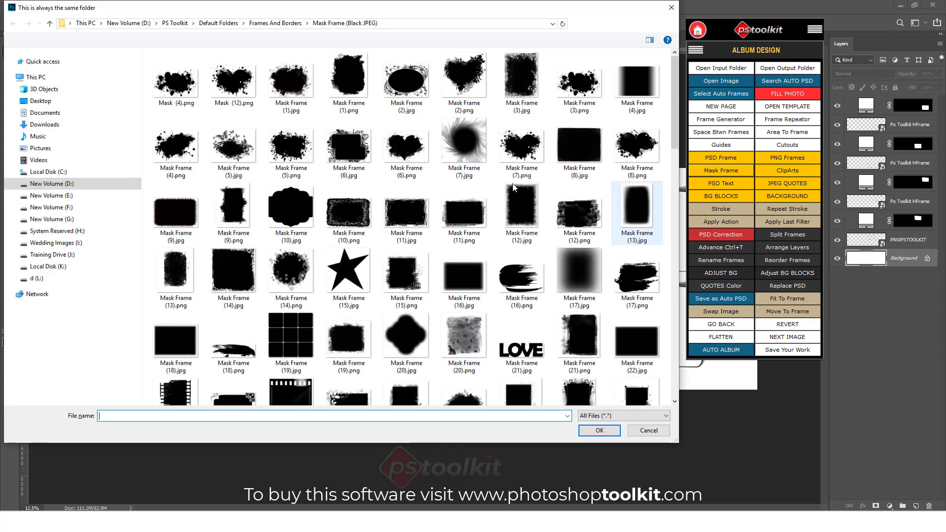
scroll(412, 170, down, 3)
scroll(414, 166, down, 15)
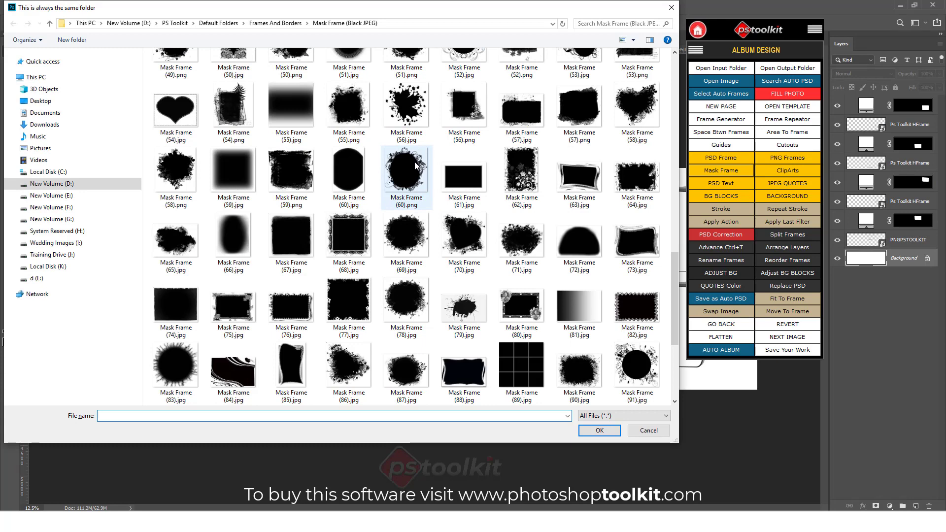
double_click(294, 306)
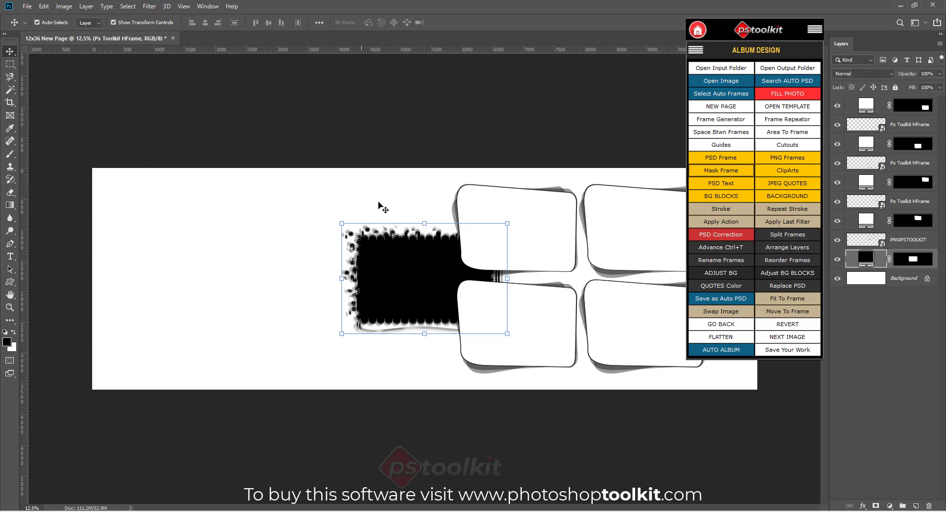
drag(397, 273, 160, 220)
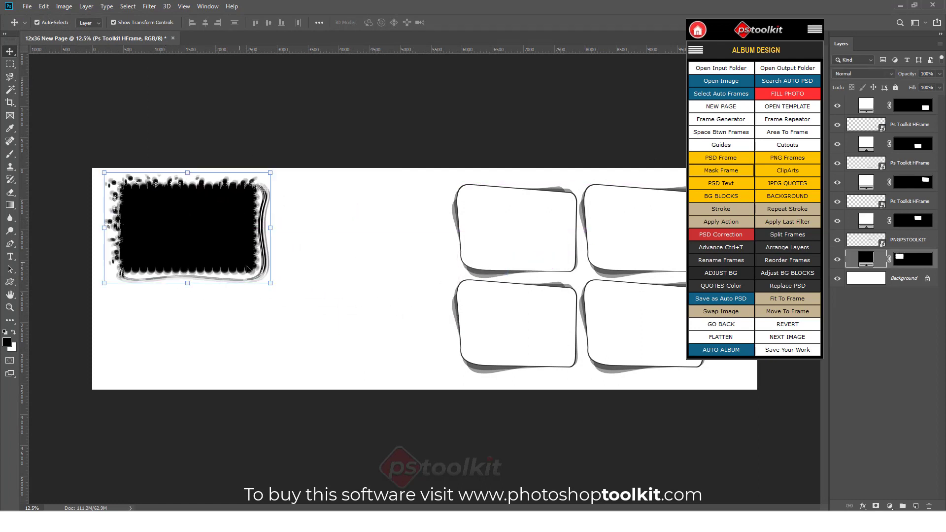
drag(270, 283, 240, 262)
key(Return)
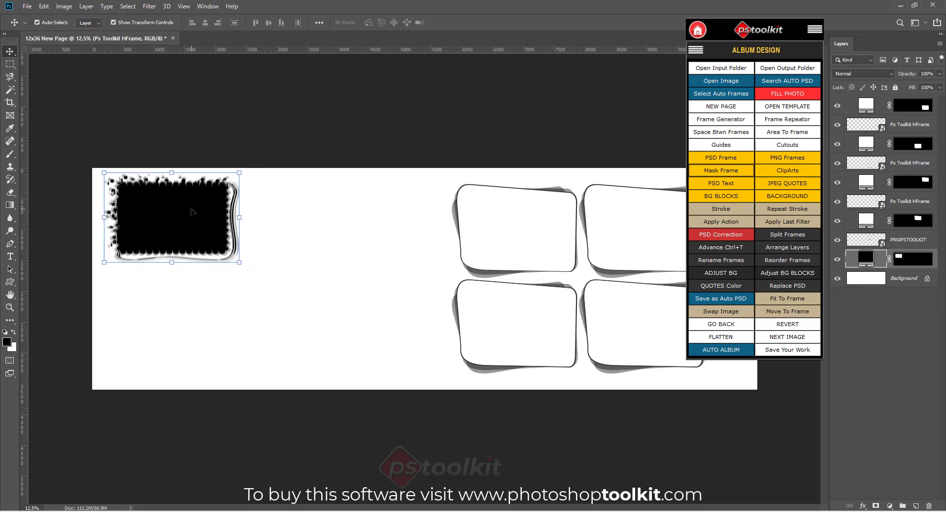
Toggle the mask frame layer's visibility to check it, and repeat the frame in 2 rows and 3 columns with 25 row and column spacing
click(838, 260)
click(838, 260)
click(838, 261)
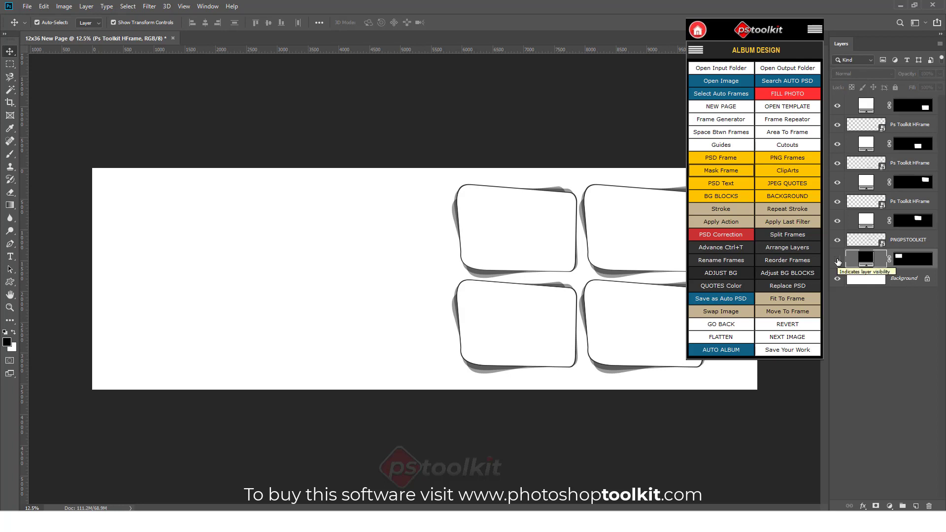
click(838, 260)
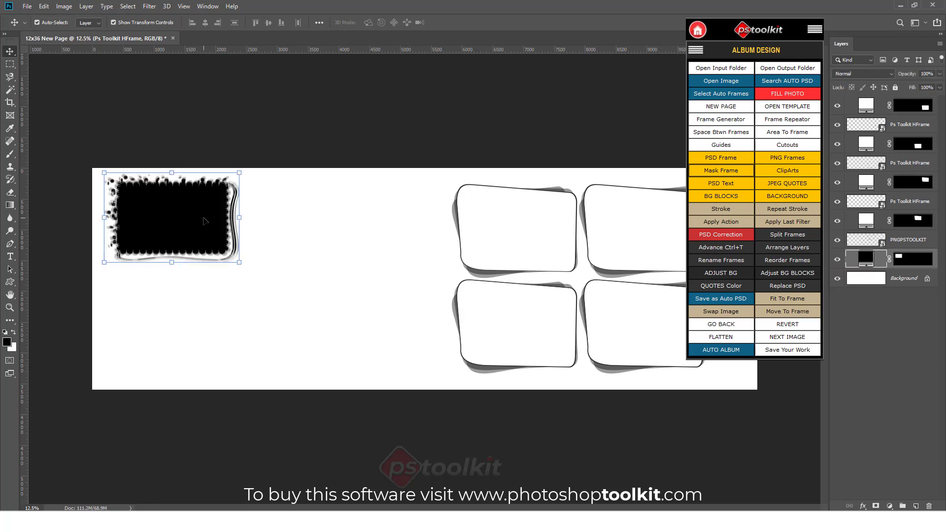
click(787, 120)
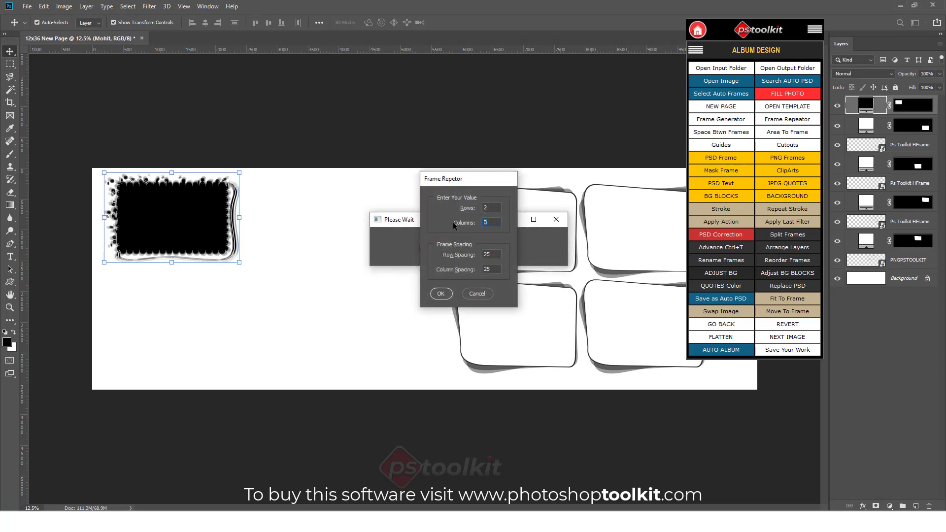
key(Return)
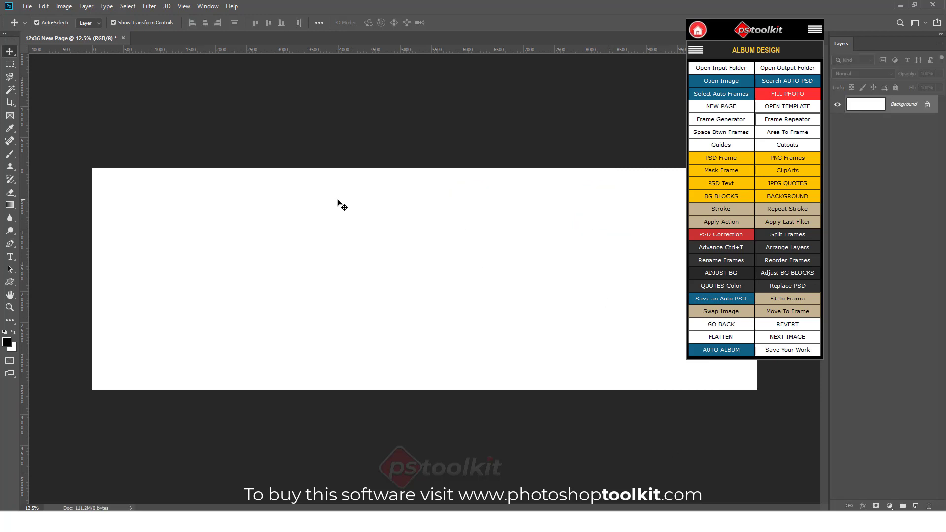
Draw a rectangular selection near the blank page's upper-left corner and fill it with a bright red Solid Color layer
click(10, 64)
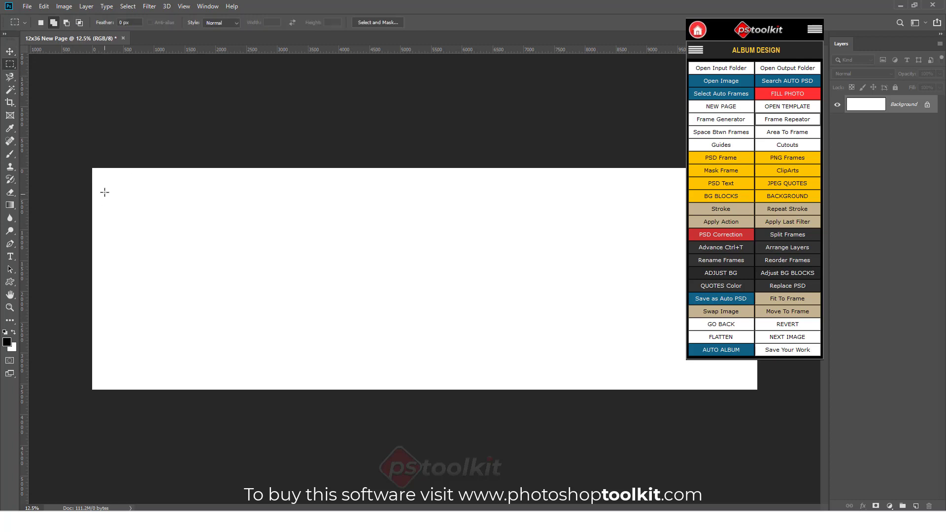
drag(107, 179, 251, 259)
click(890, 506)
click(878, 333)
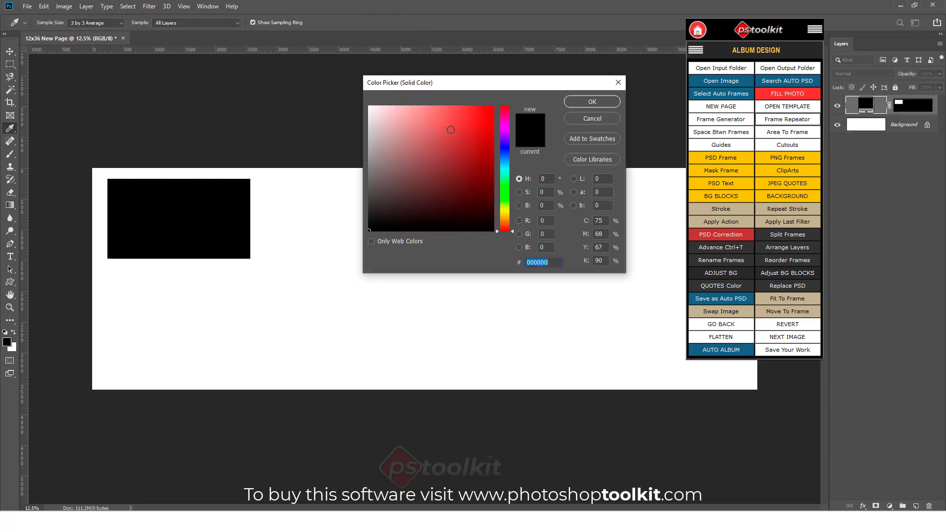
drag(451, 129, 485, 112)
click(593, 102)
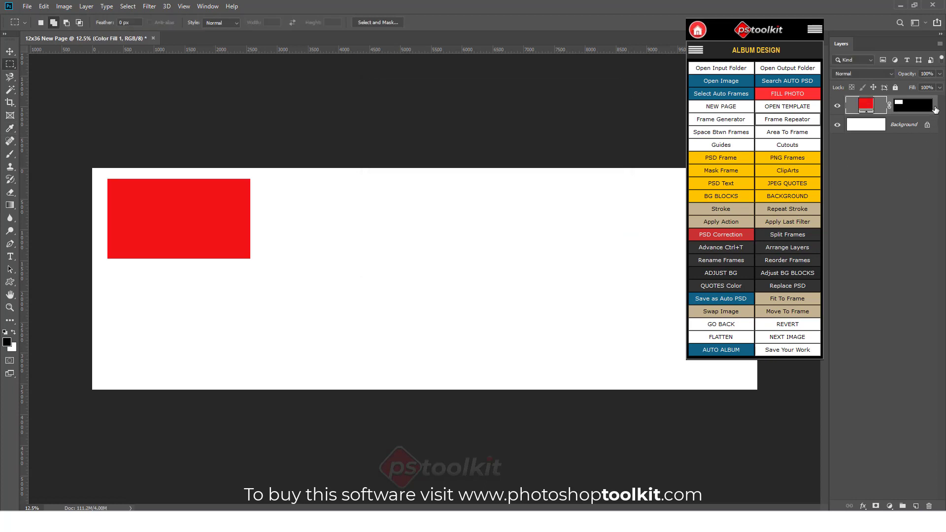
Add a black 46 px inside Stroke to the red rectangle's layer style
double_click(936, 109)
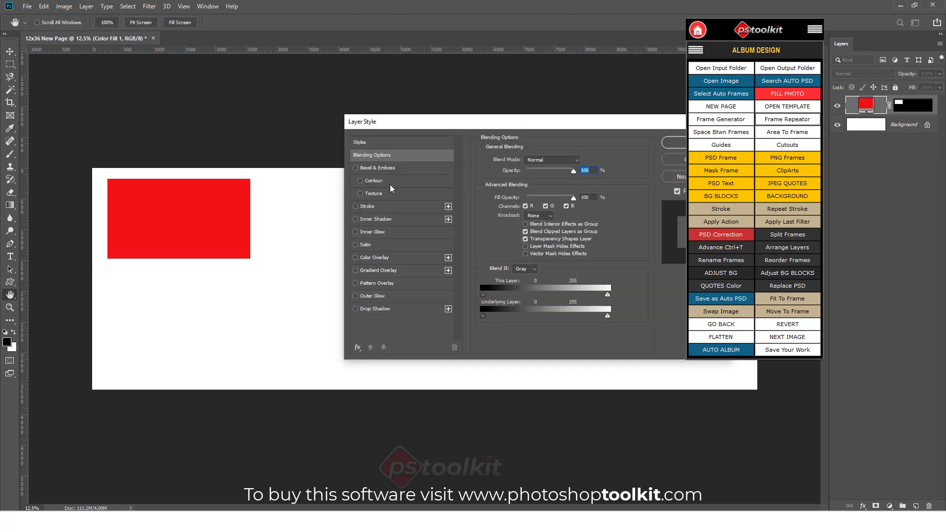
click(393, 207)
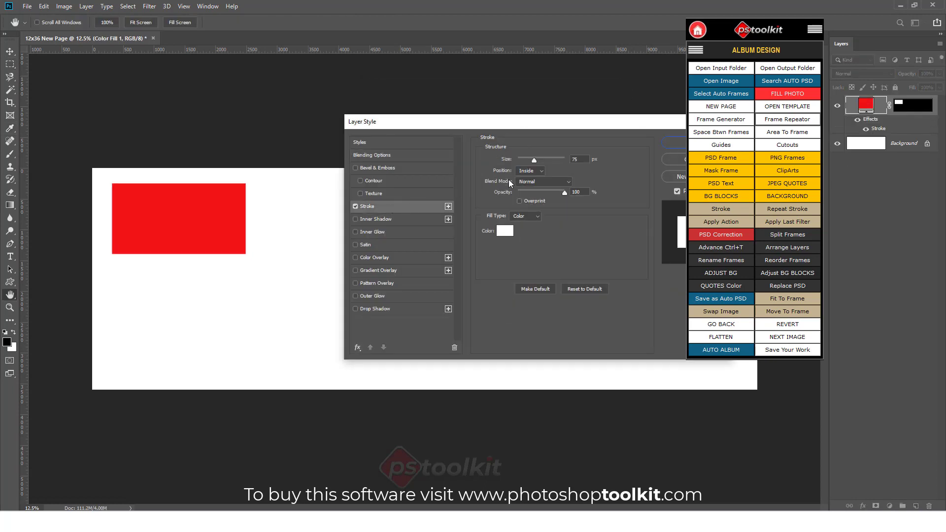
click(505, 231)
click(582, 100)
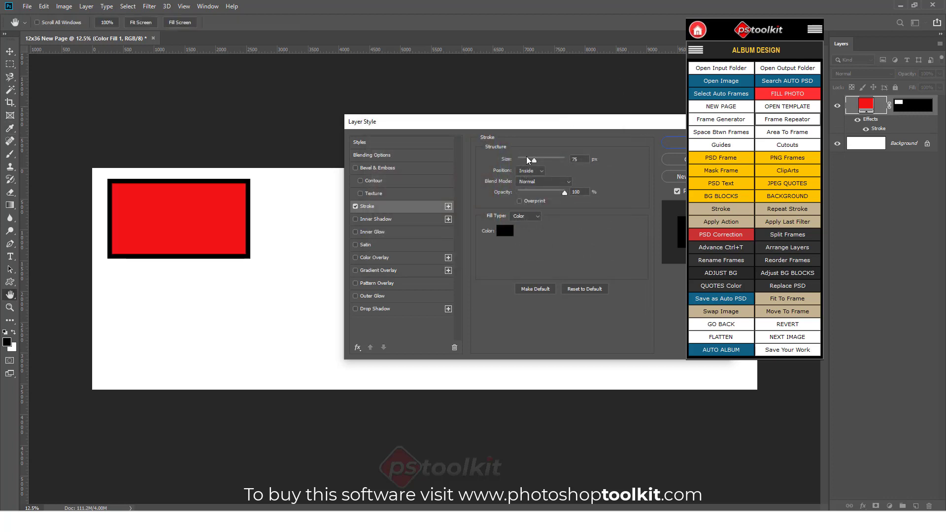
click(528, 159)
drag(578, 127, 489, 119)
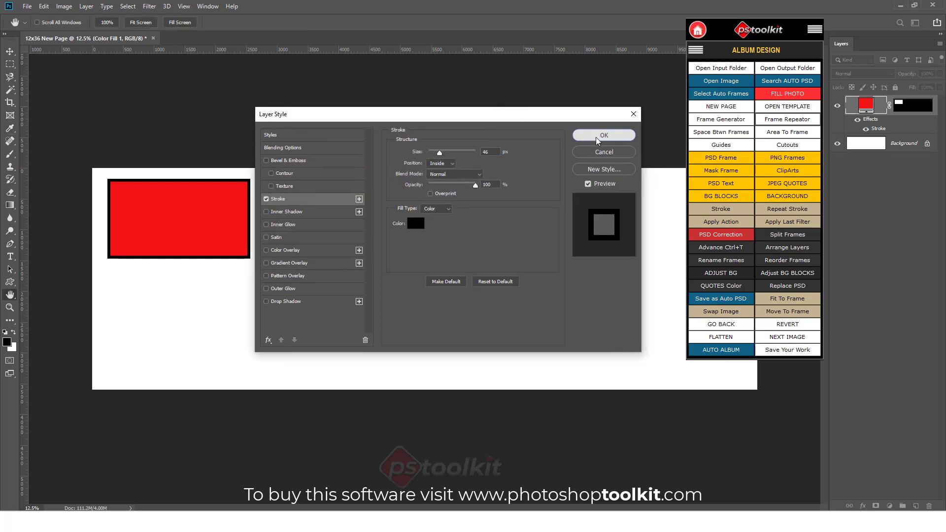
click(597, 141)
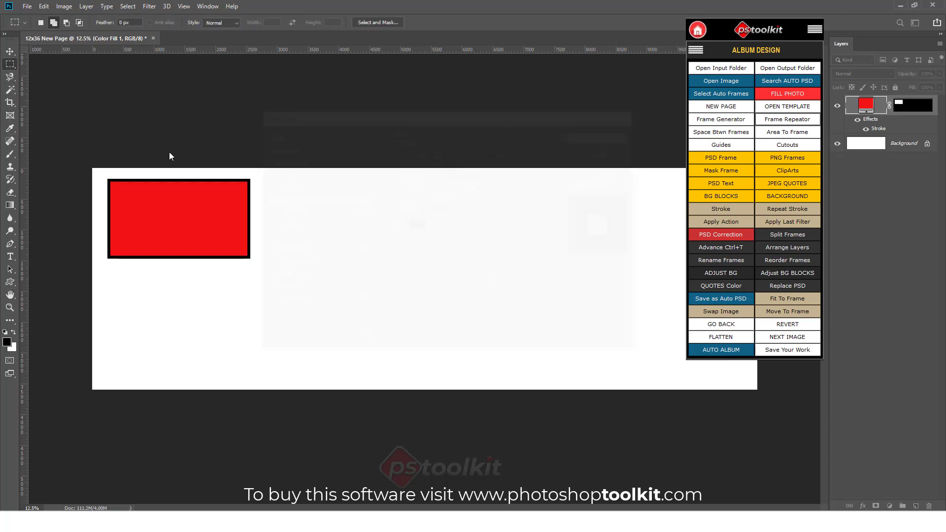
Repeat the stroked red frame in 2 rows and 3 columns with 25 row and column spacing
click(10, 51)
mouse_move(210, 229)
mouse_down()
mouse_move(226, 230)
mouse_move(214, 235)
mouse_up()
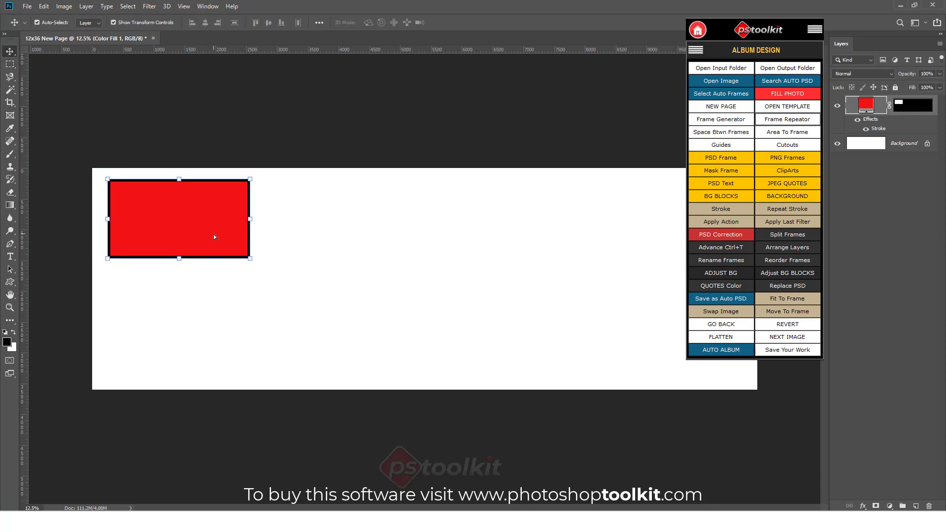
click(798, 123)
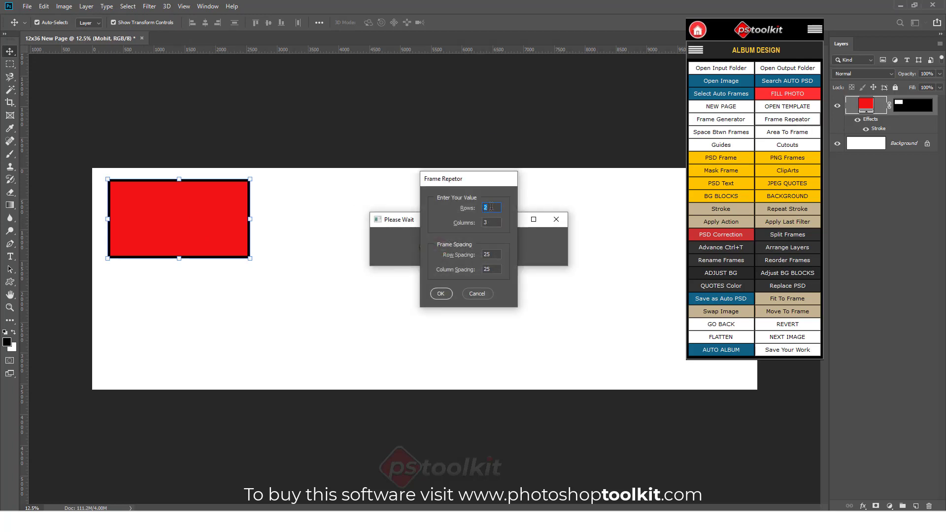
click(441, 293)
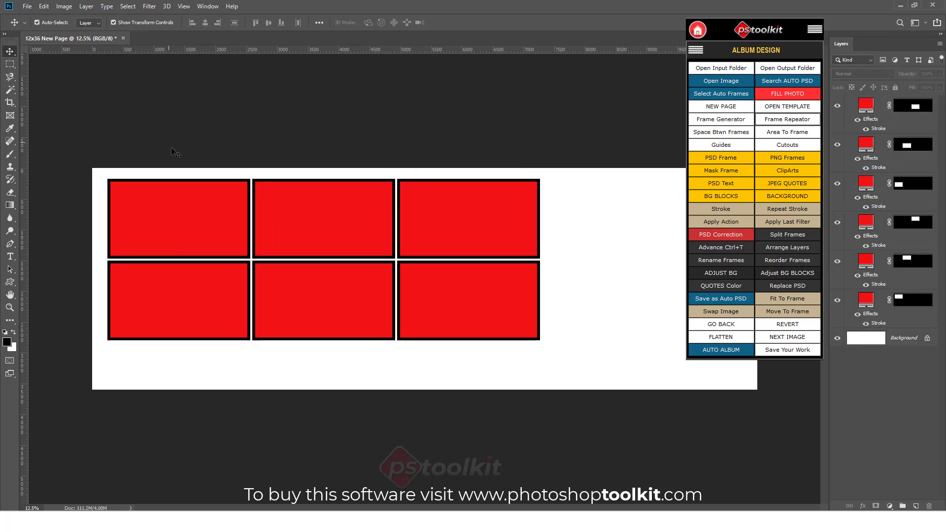
Move the six red frames down to the page's vertical middle and fill them with photos using the Automatic option
drag(483, 313, 483, 327)
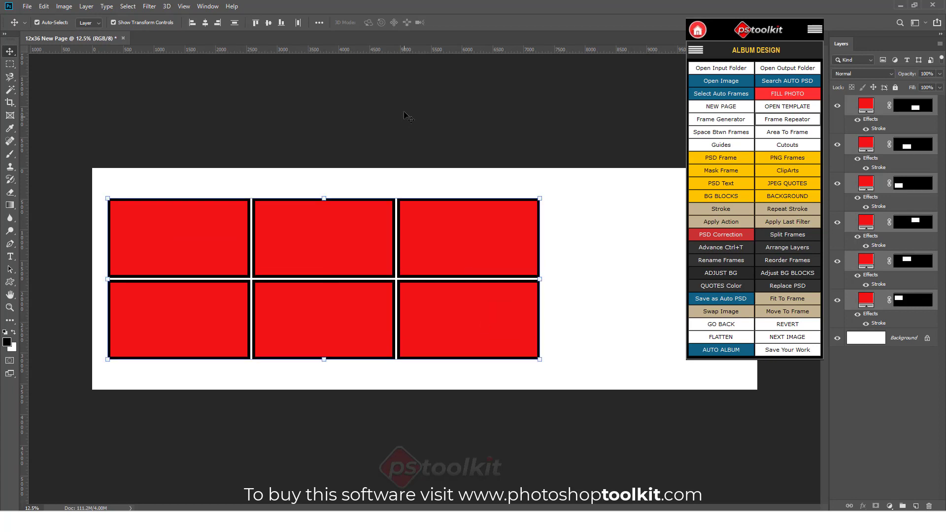
click(424, 109)
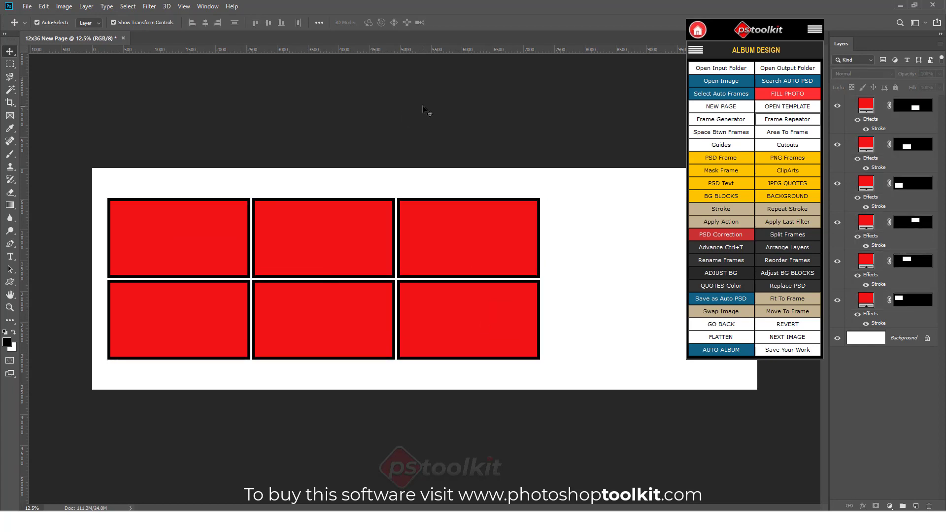
click(724, 98)
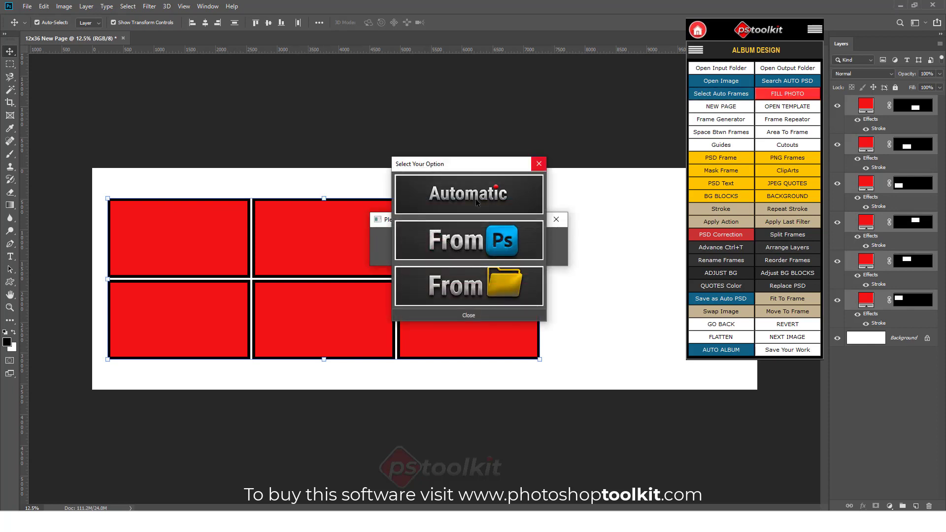
click(473, 199)
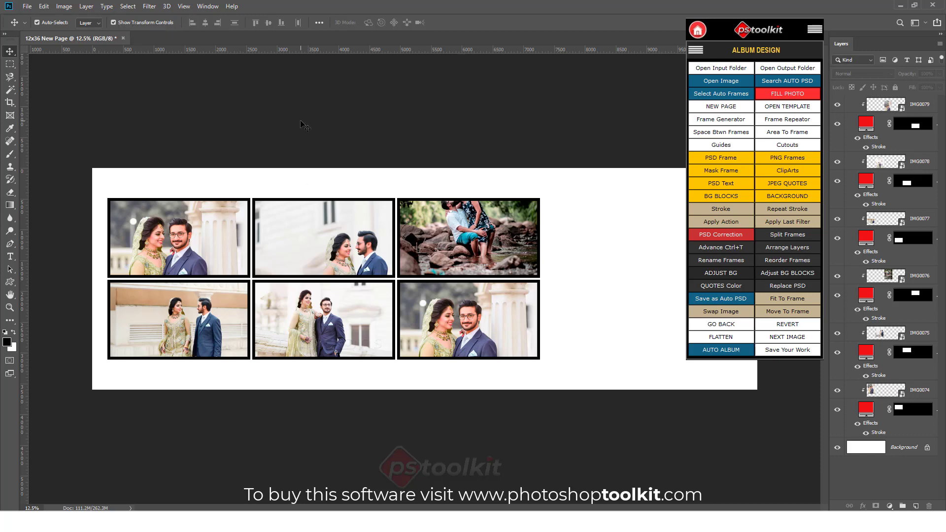
Delete all six photo-filled frames from the page, leaving only the background
drag(181, 115, 510, 428)
key(Delete)
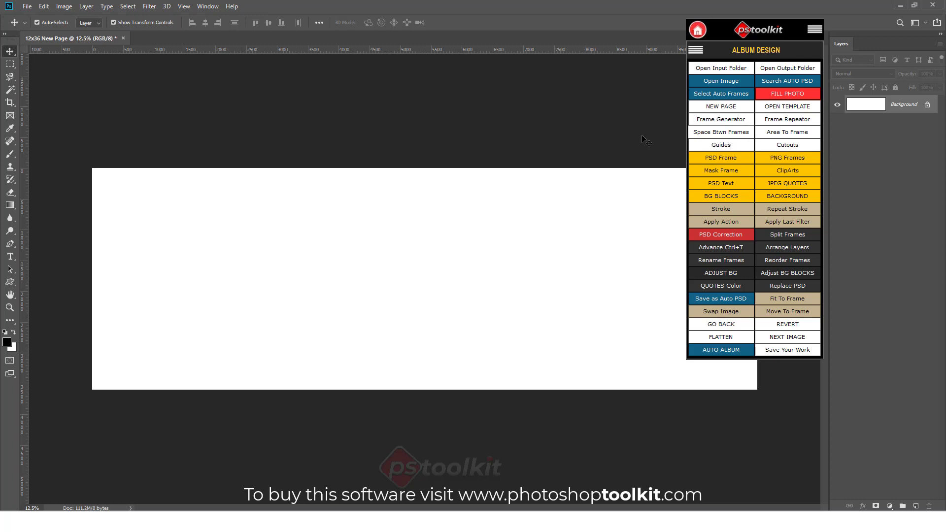
Marquee-select a large area on the page's left half and generate 2 by 2 Normal Rectangle frames in it with frame distance 20
click(9, 64)
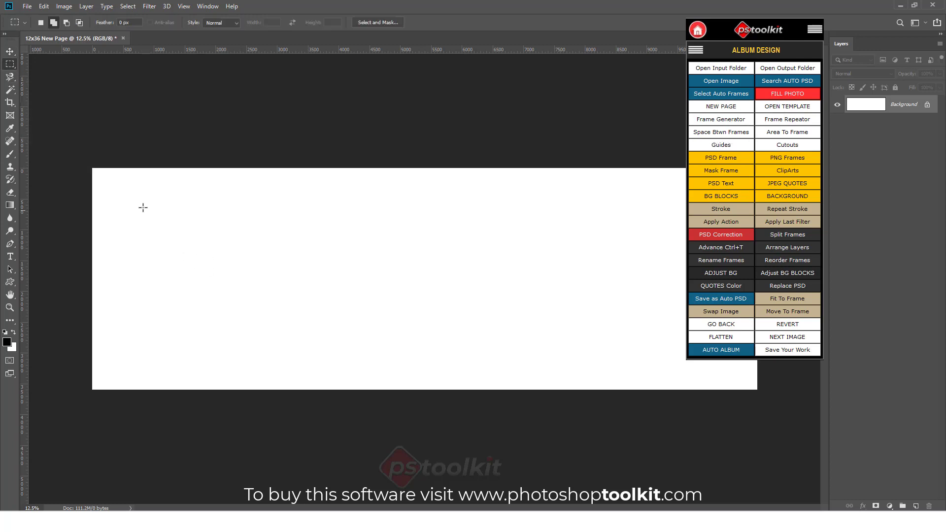
drag(133, 190, 381, 356)
click(729, 120)
click(414, 213)
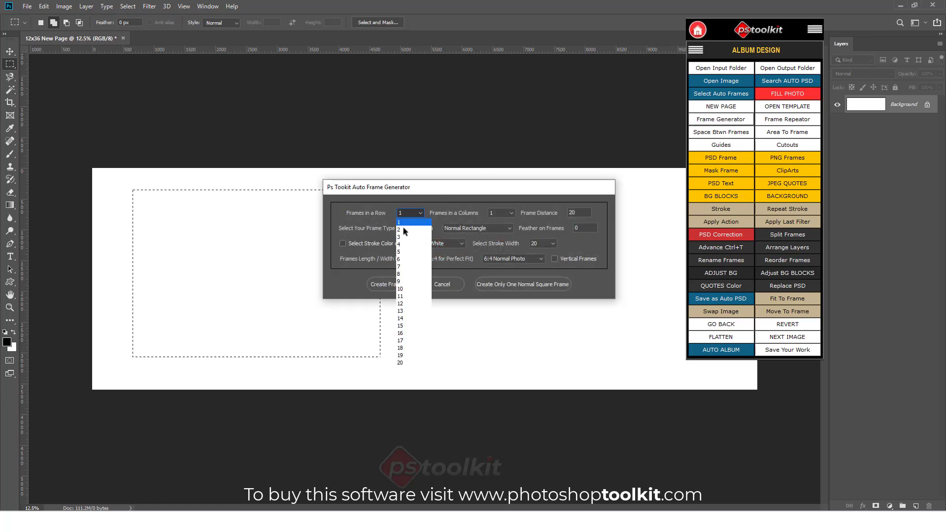
click(403, 229)
click(499, 215)
click(494, 229)
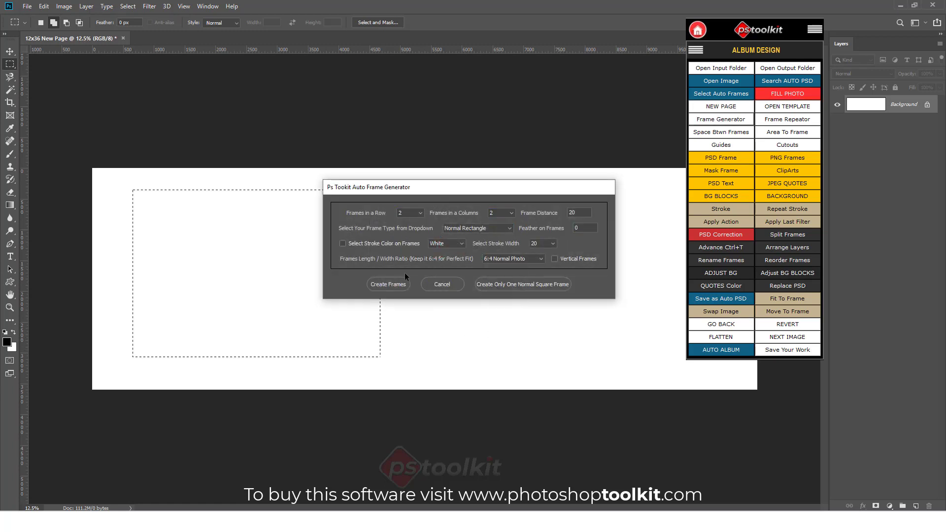
click(388, 284)
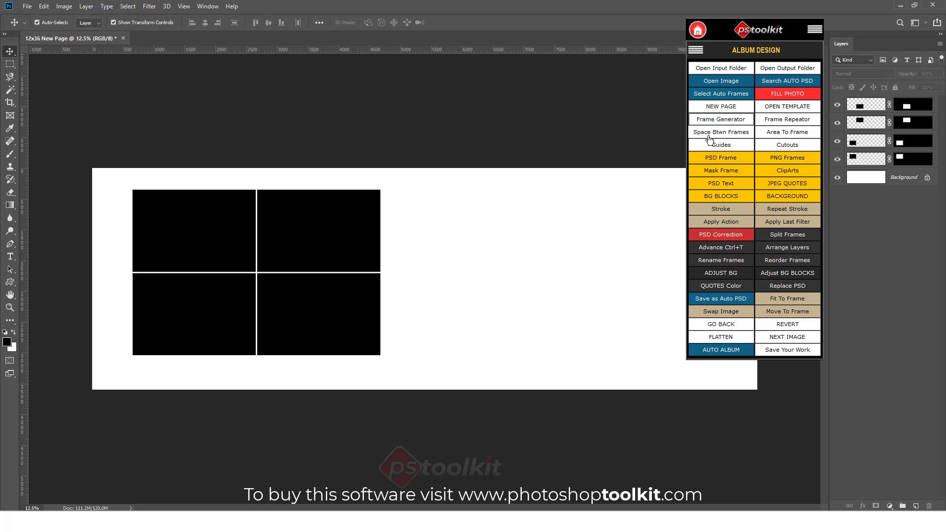
Select all four black frames and shift them slightly down and to the right on the page
drag(127, 167, 325, 303)
mouse_move(315, 241)
mouse_down()
mouse_move(328, 241)
mouse_move(321, 248)
mouse_up()
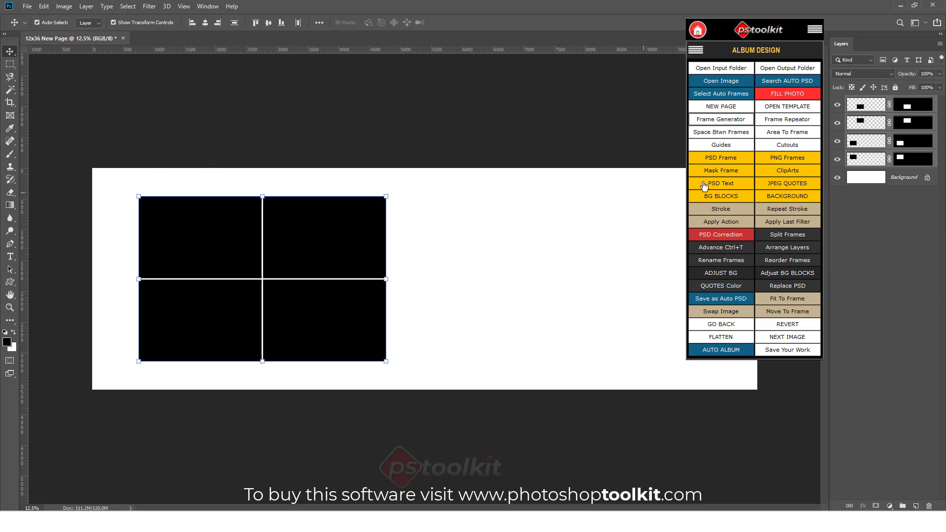
Try 100 px horizontal and vertical spacing between the four frames, and undo the spacing
click(719, 132)
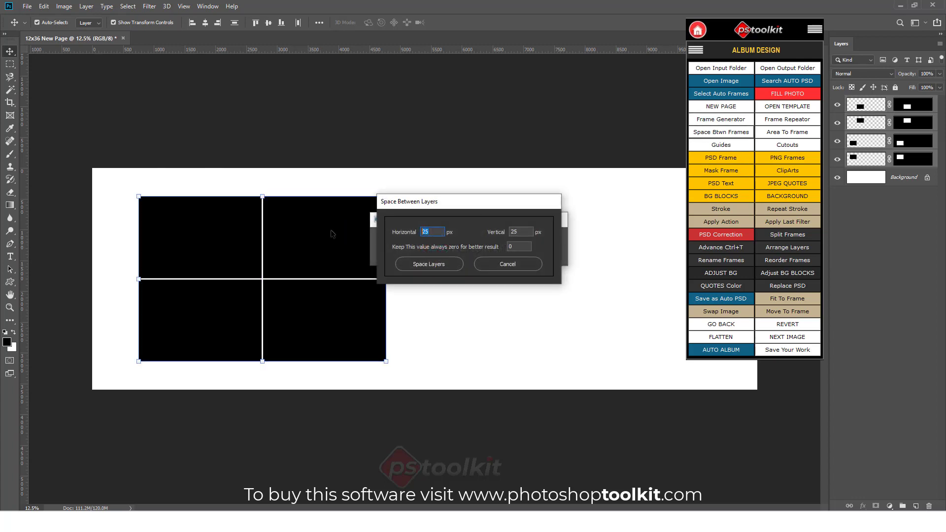
text(100)
click(423, 264)
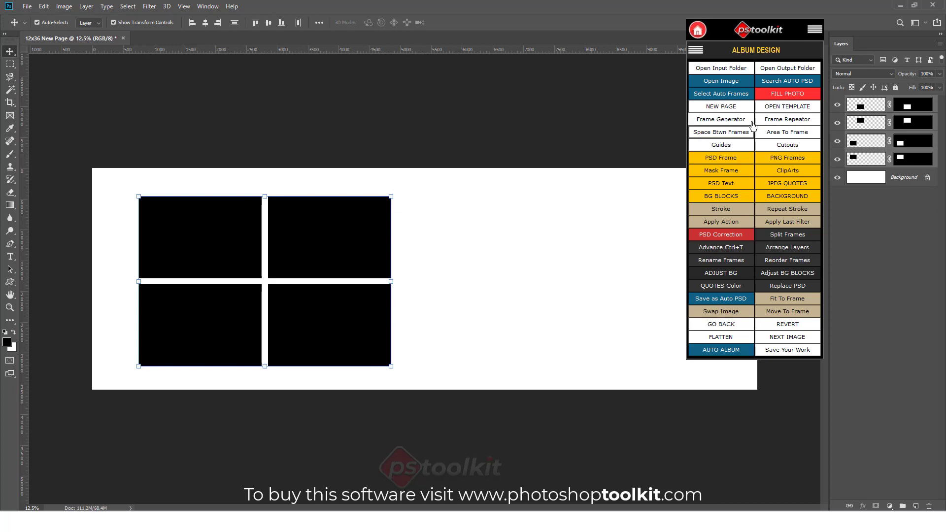
click(718, 328)
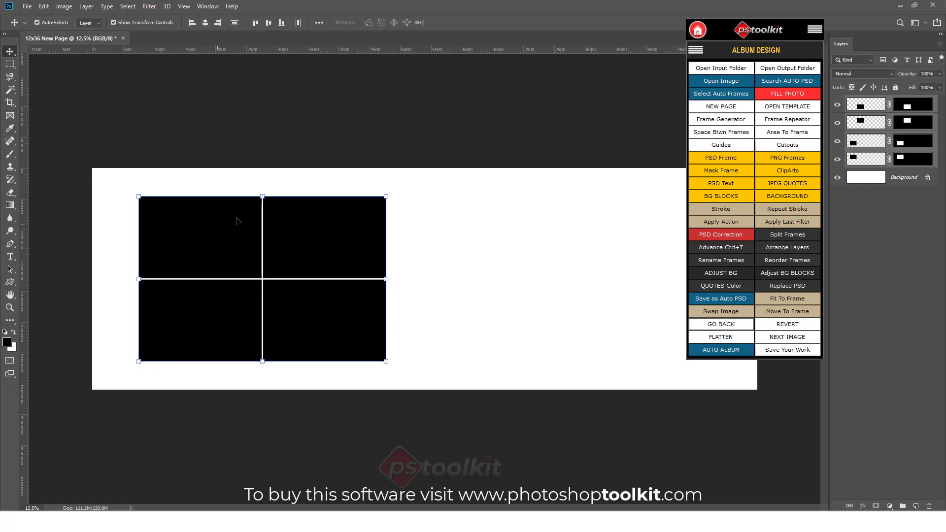
Try 300 px horizontal and vertical spacing between the four frames, undo it, and deselect the frames
click(726, 137)
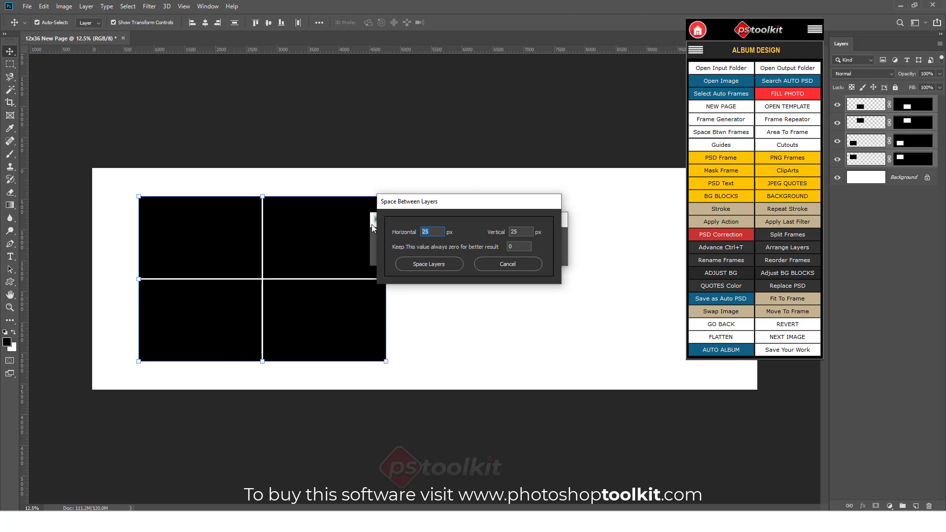
text(300300)
click(419, 263)
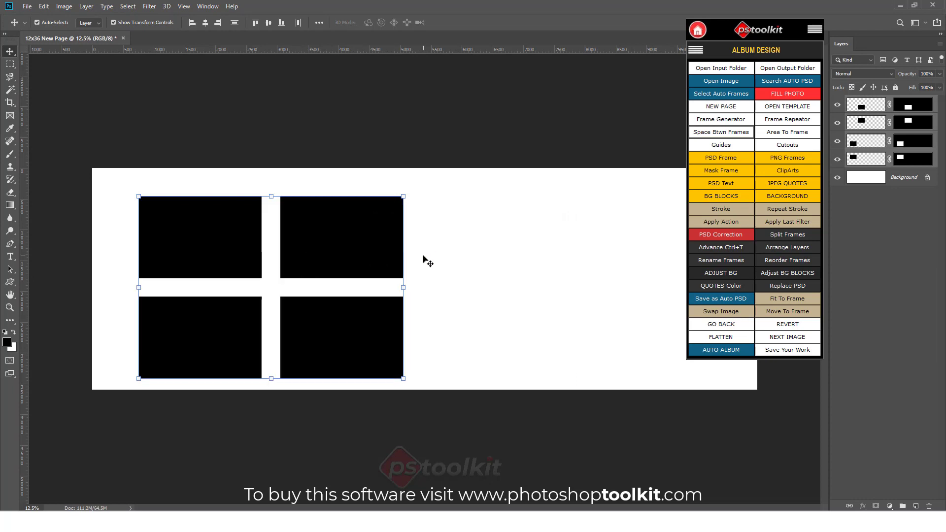
key(ctrl+z)
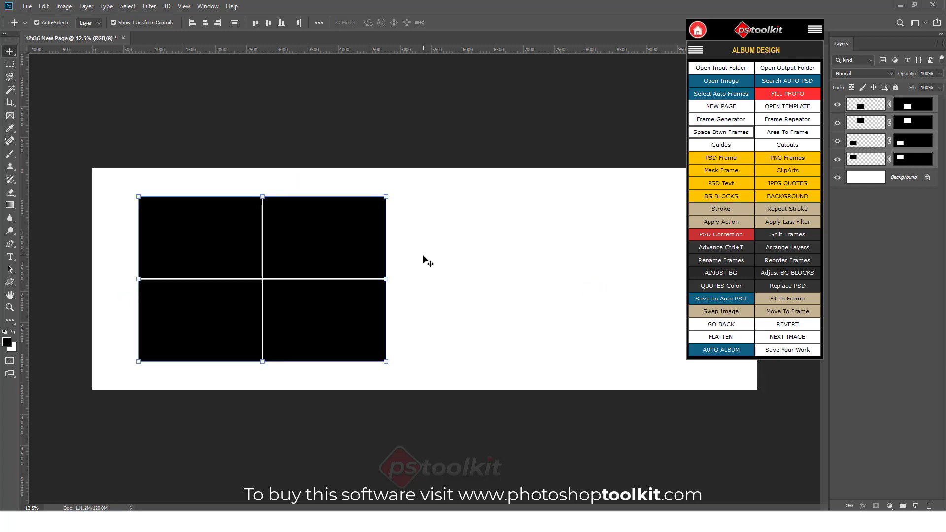
click(419, 195)
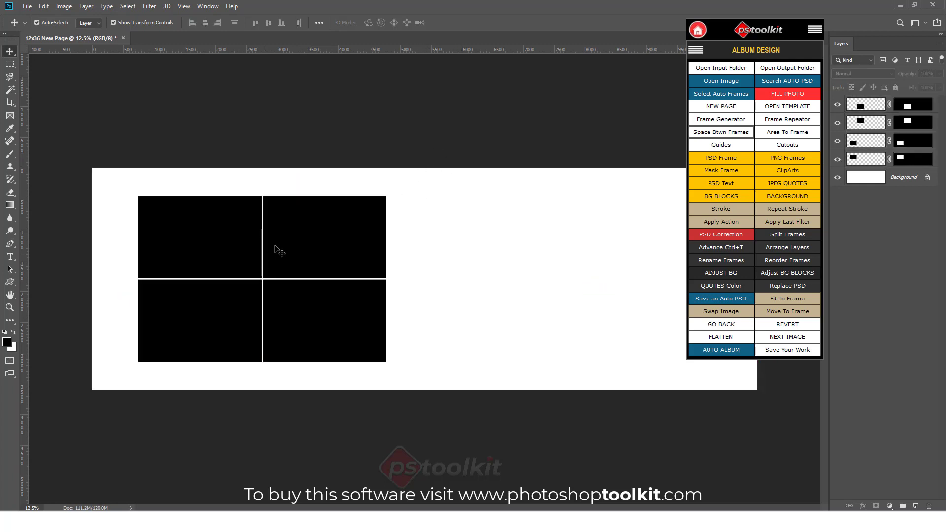